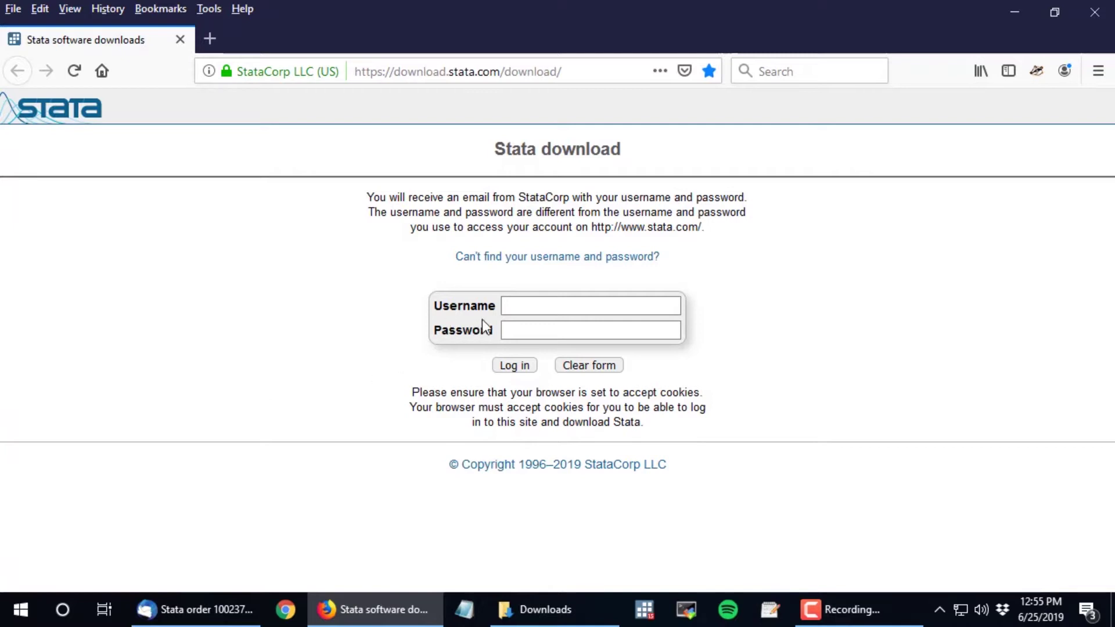
- Copy the username from the Stata order email and paste it into the Username field
{"action": "left_click", "coordinate": [514, 305]}
{"action": "left_click", "coordinate": [222, 616]}
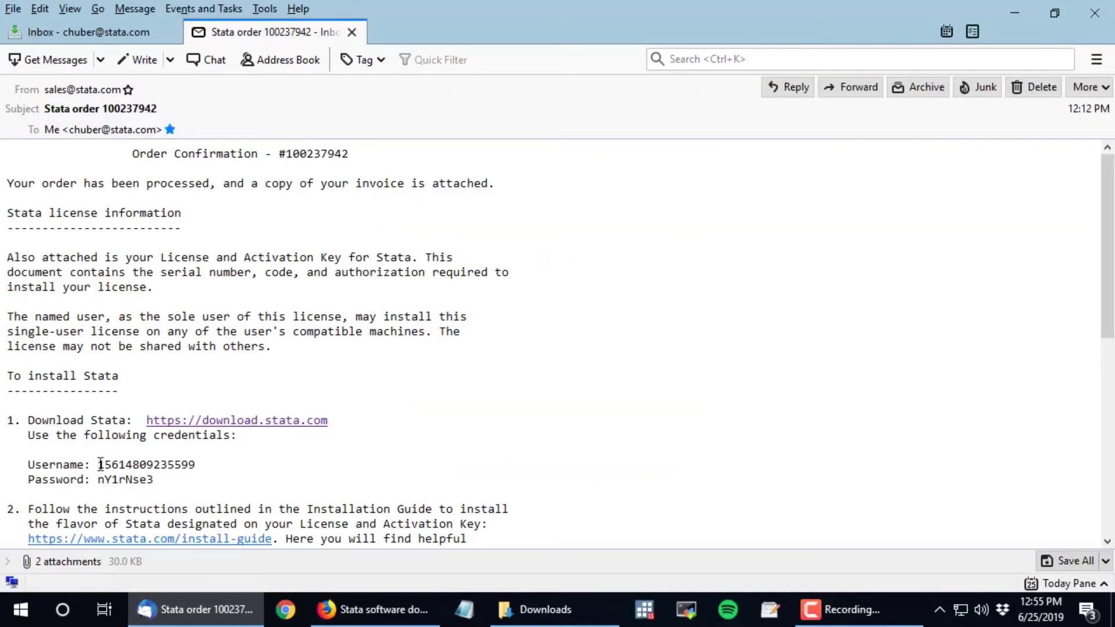
{"action": "left_click_drag", "start_coordinate": [99, 464], "coordinate": [199, 462]}
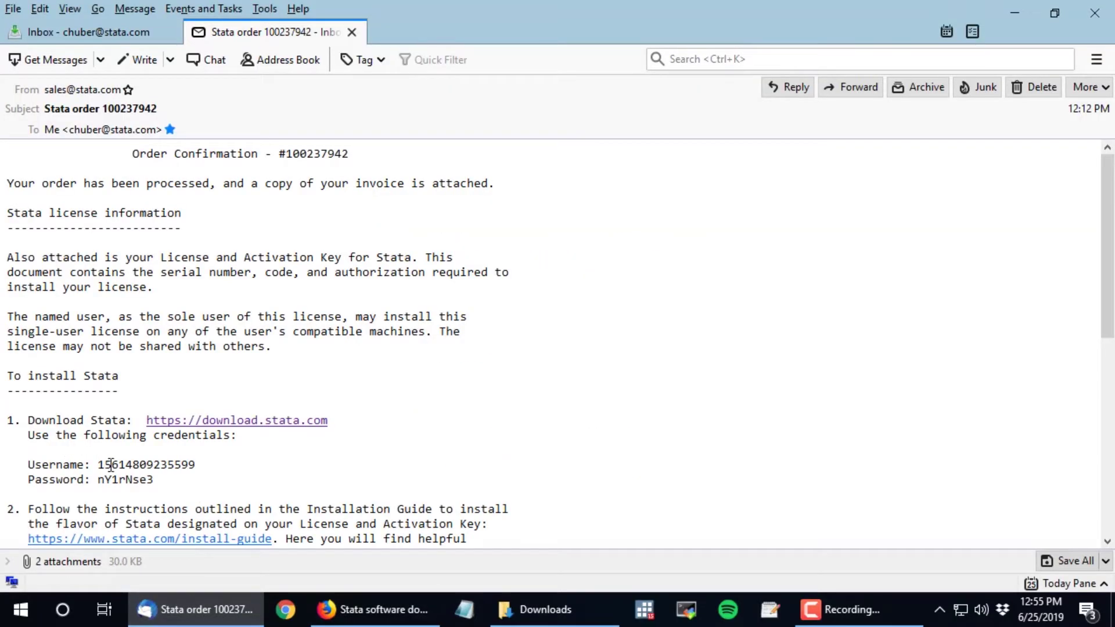
{"action": "right_click", "coordinate": [194, 462]}
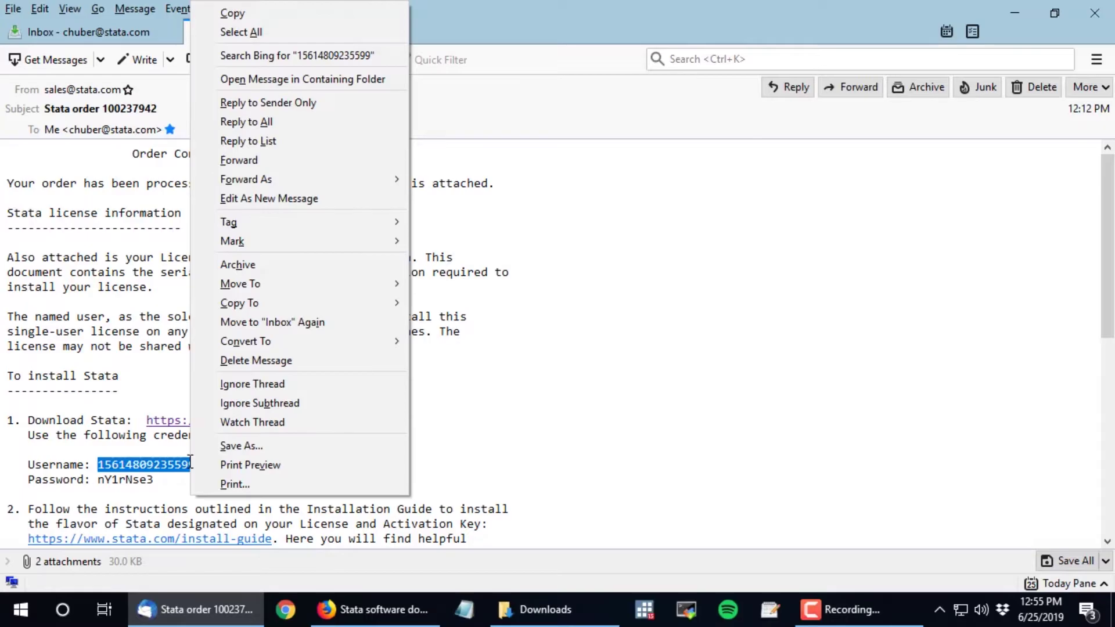
{"action": "left_click", "coordinate": [285, 18]}
{"action": "left_click", "coordinate": [375, 610]}
{"action": "left_click", "coordinate": [549, 305]}
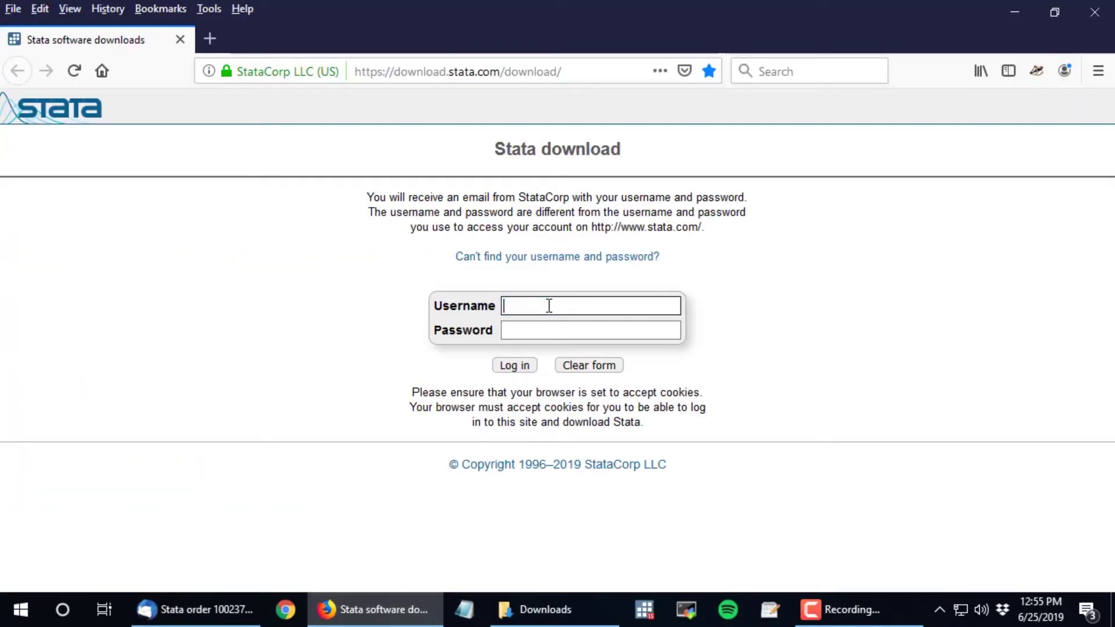
{"action": "right_click", "coordinate": [549, 305]}
{"action": "left_click", "coordinate": [594, 381]}
- Copy the password from the order email and paste it into the Password field
{"action": "left_click", "coordinate": [545, 330]}
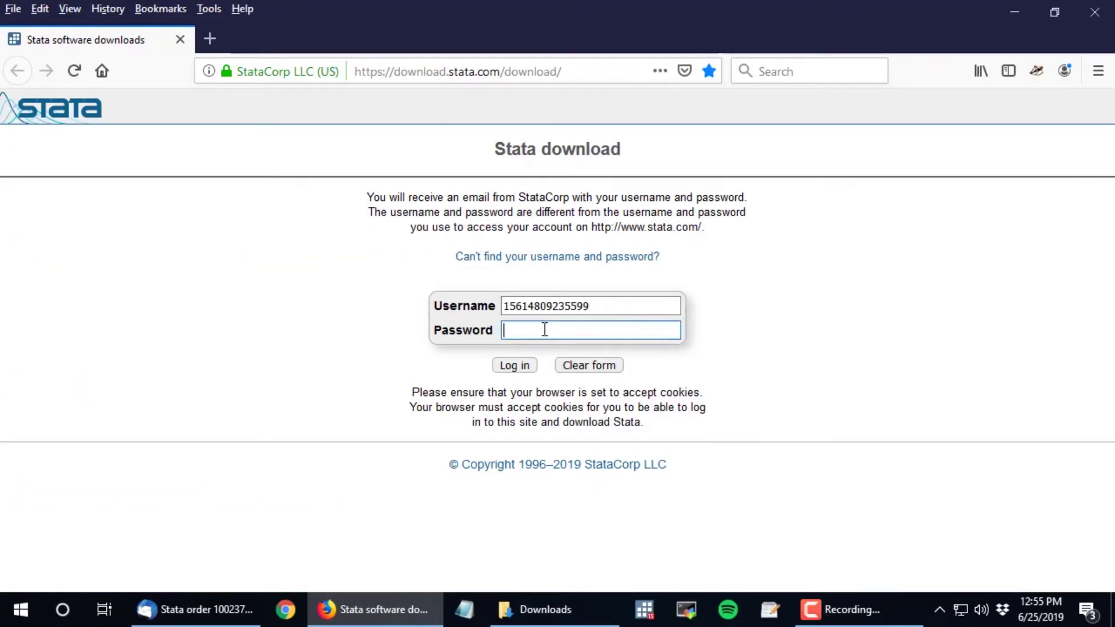
{"action": "left_click", "coordinate": [260, 597]}
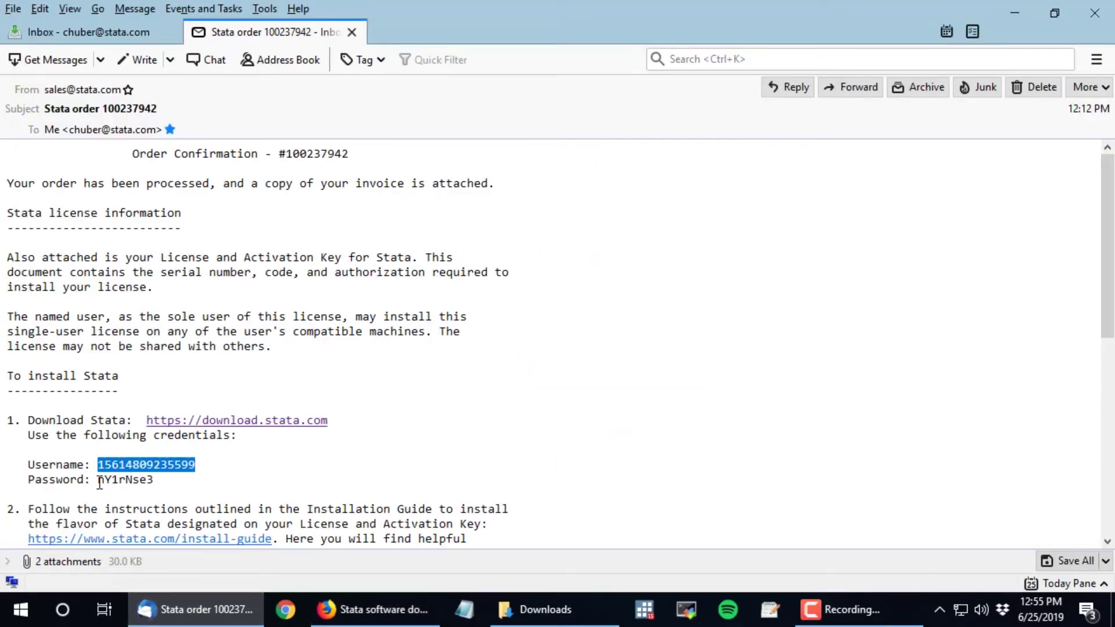
{"action": "left_click_drag", "start_coordinate": [98, 479], "coordinate": [154, 478]}
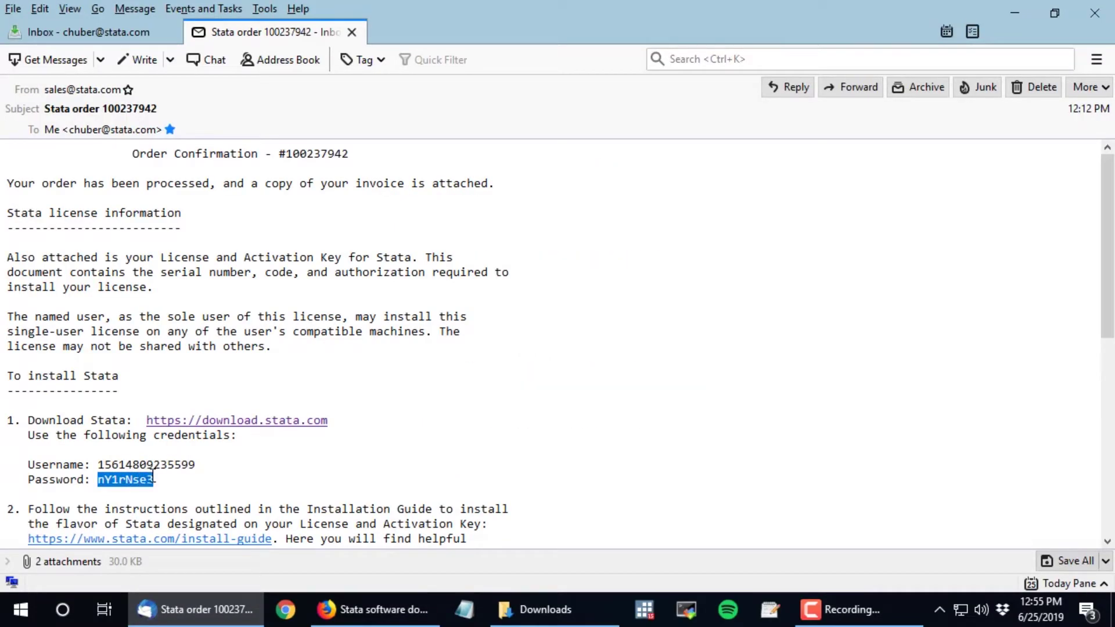
{"action": "right_click", "coordinate": [148, 481]}
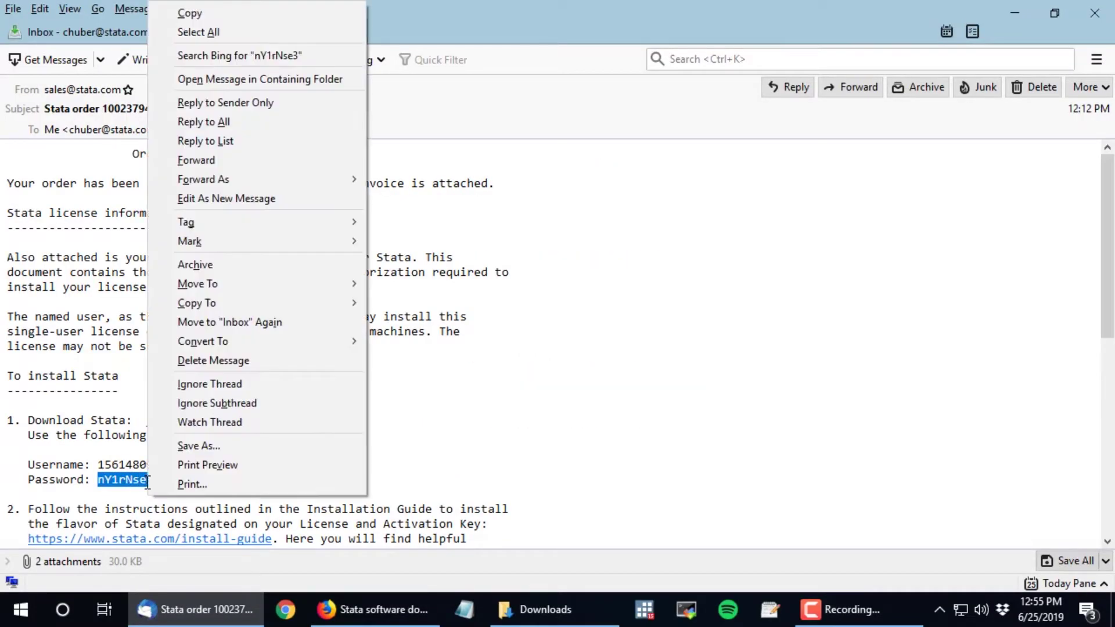
{"action": "left_click", "coordinate": [246, 13]}
{"action": "left_click", "coordinate": [375, 610]}
{"action": "left_click", "coordinate": [540, 329]}
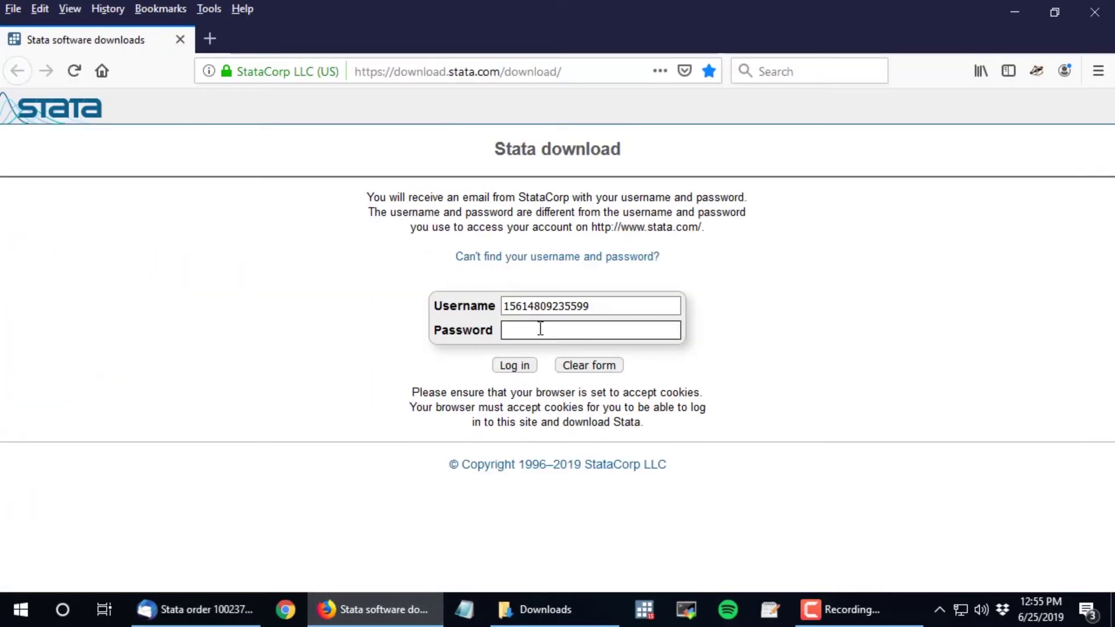
{"action": "right_click", "coordinate": [540, 330]}
{"action": "left_click", "coordinate": [589, 403]}
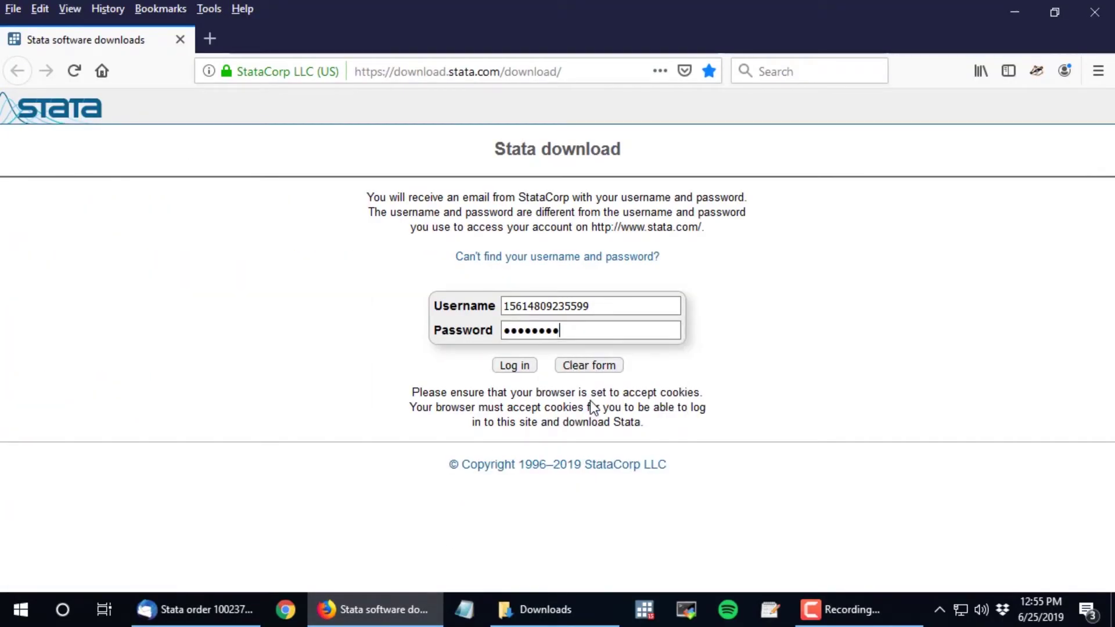
- Log in, choose the 64-bit Windows download and start downloading SetupStata16.exe
{"action": "left_click", "coordinate": [516, 366]}
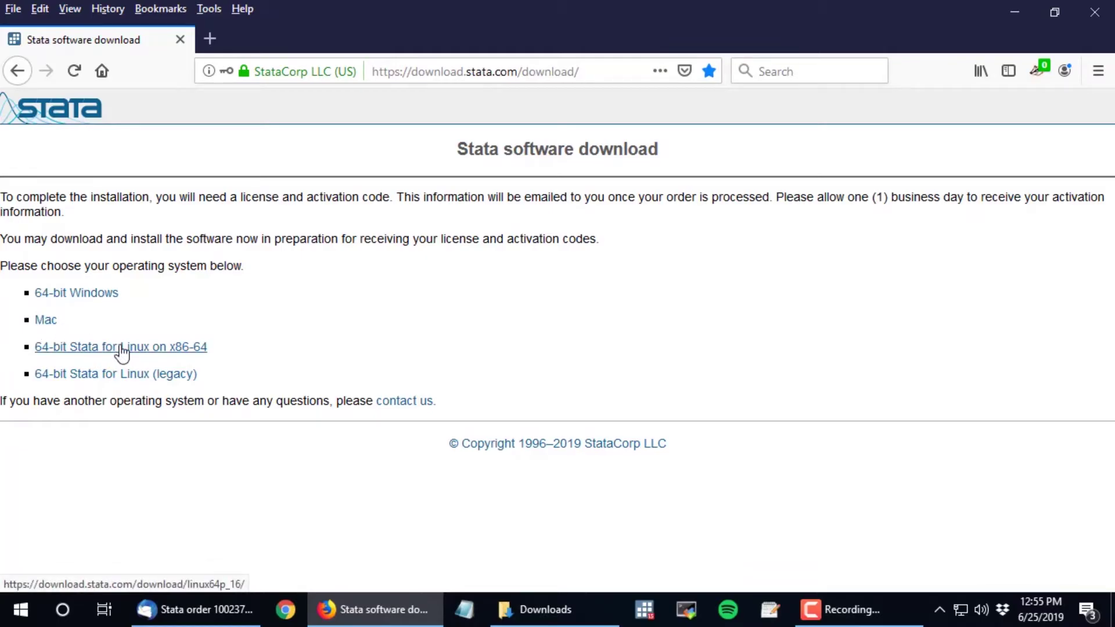
{"action": "left_click", "coordinate": [96, 297]}
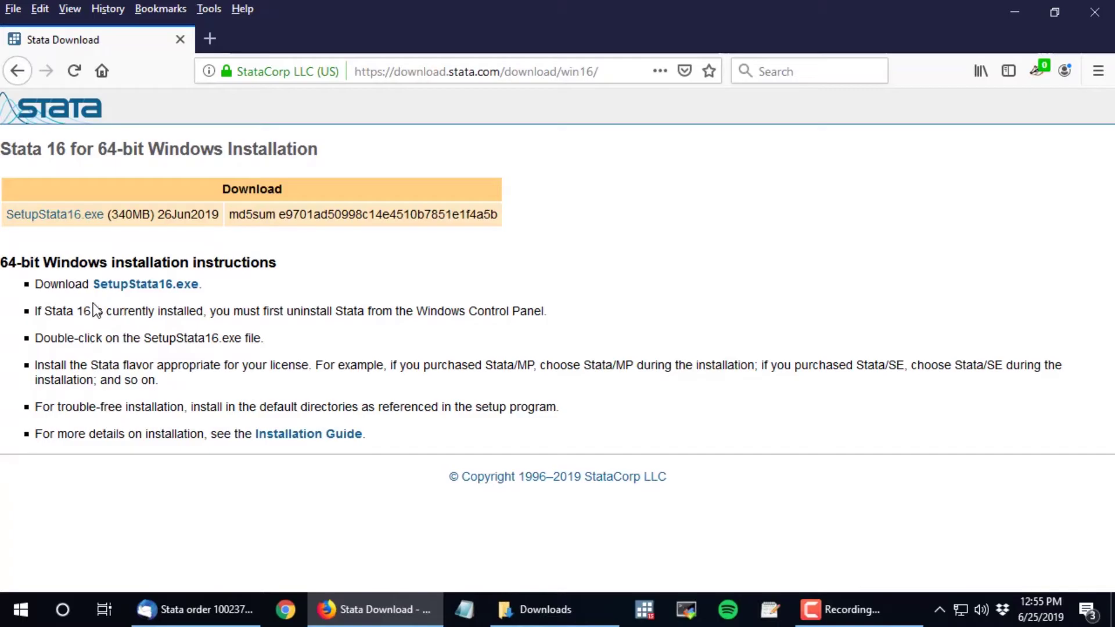
{"action": "left_click", "coordinate": [149, 292]}
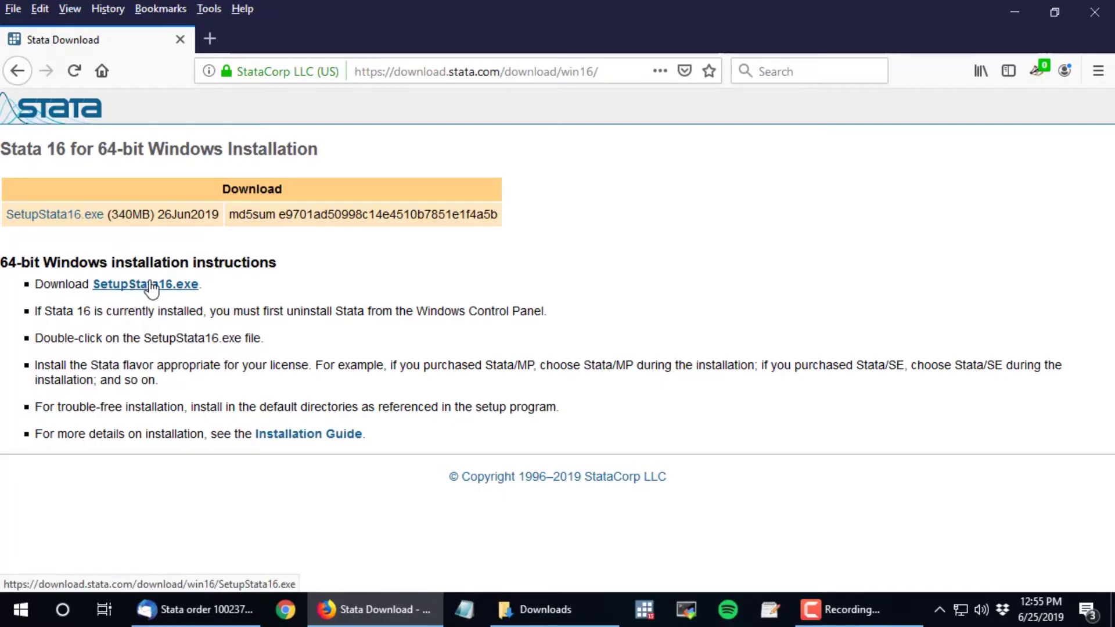
{"action": "left_click", "coordinate": [150, 290]}
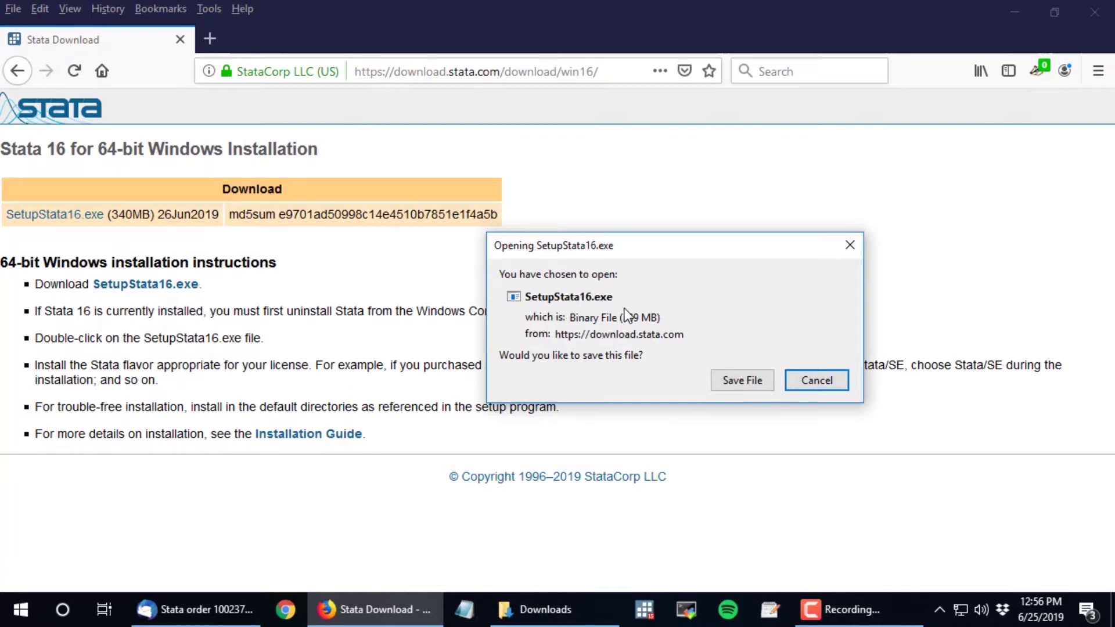
- Save SetupStata16.exe to Downloads, check it finished, and switch to the Downloads folder
{"action": "left_click", "coordinate": [735, 384]}
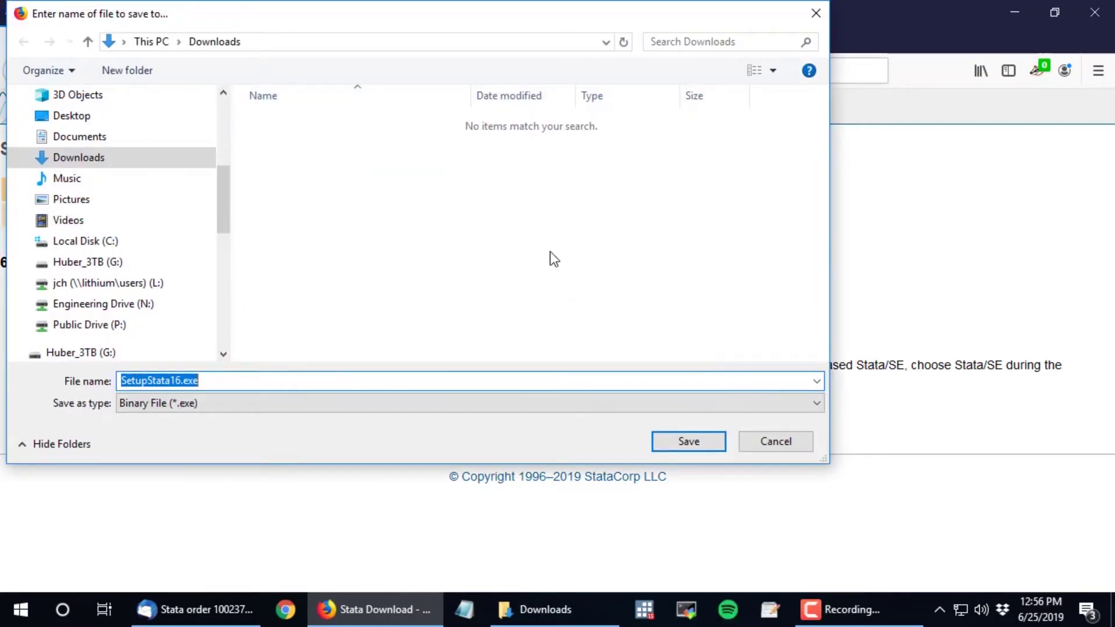
{"action": "left_click", "coordinate": [696, 446]}
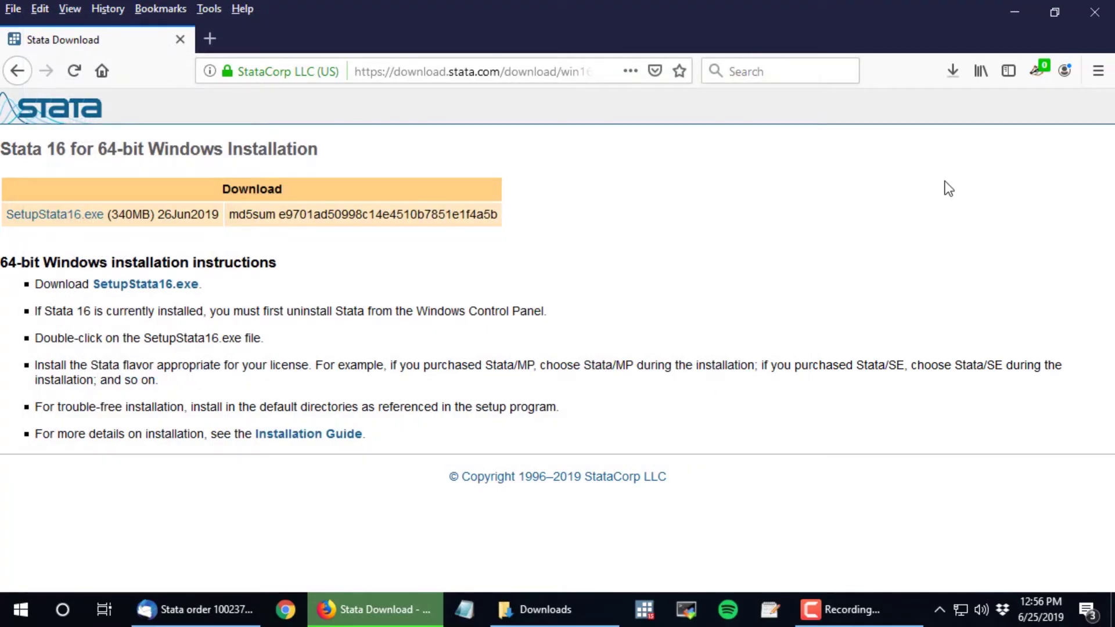
{"action": "left_click", "coordinate": [952, 71]}
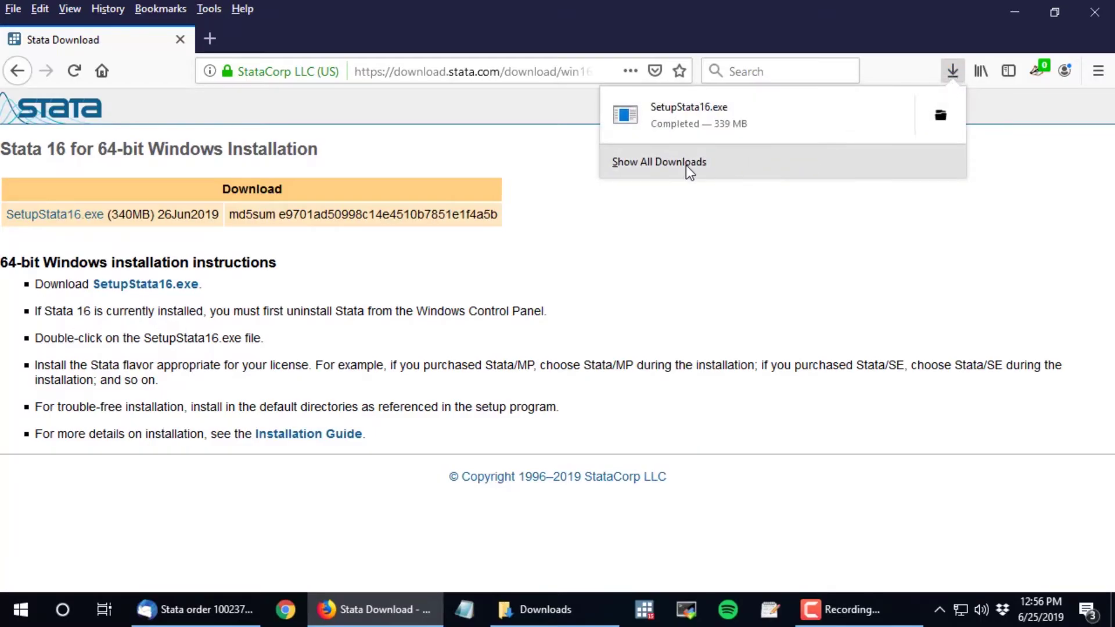
{"action": "left_click", "coordinate": [654, 165]}
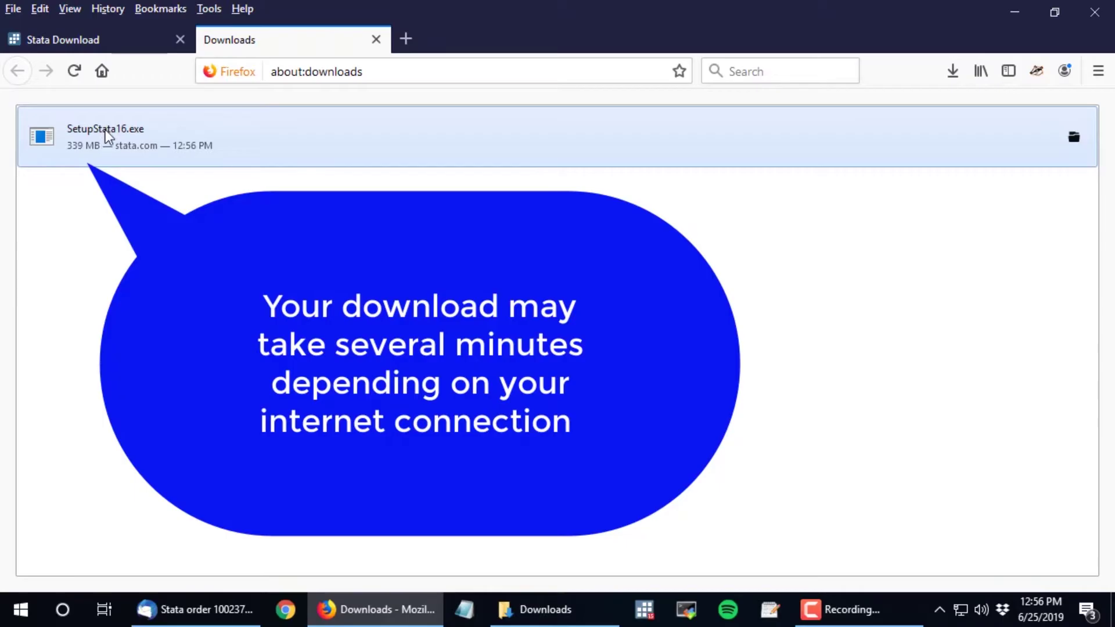
{"action": "left_click", "coordinate": [567, 612]}
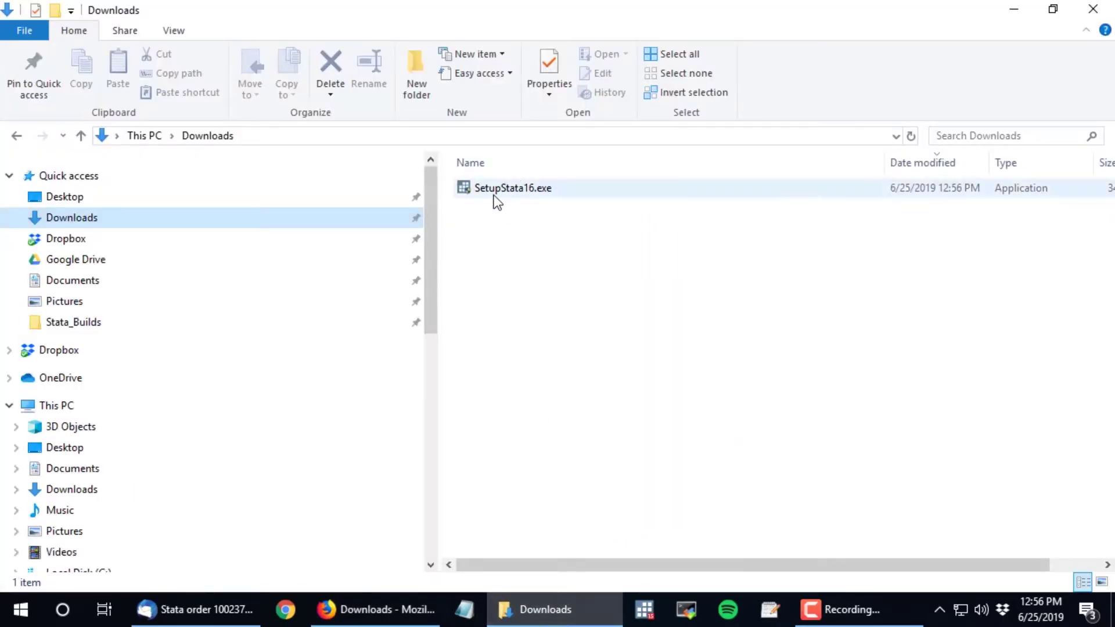
{"action": "mouse_move", "coordinate": [513, 187]}
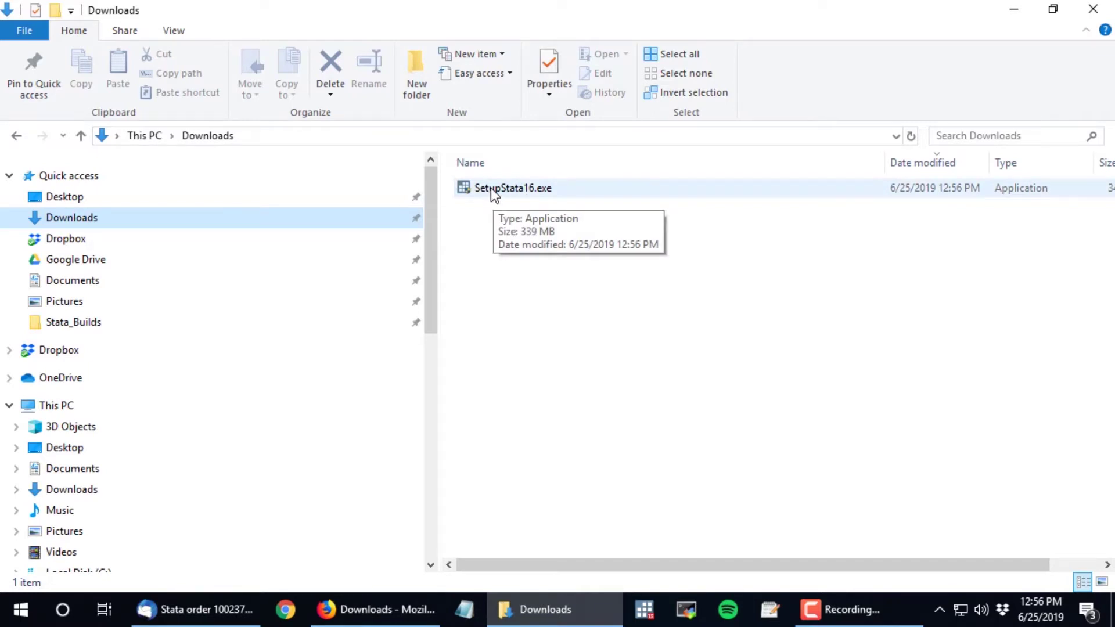
- Select SetupStata16.exe in the Downloads folder to run the installer
{"action": "left_click", "coordinate": [490, 188]}
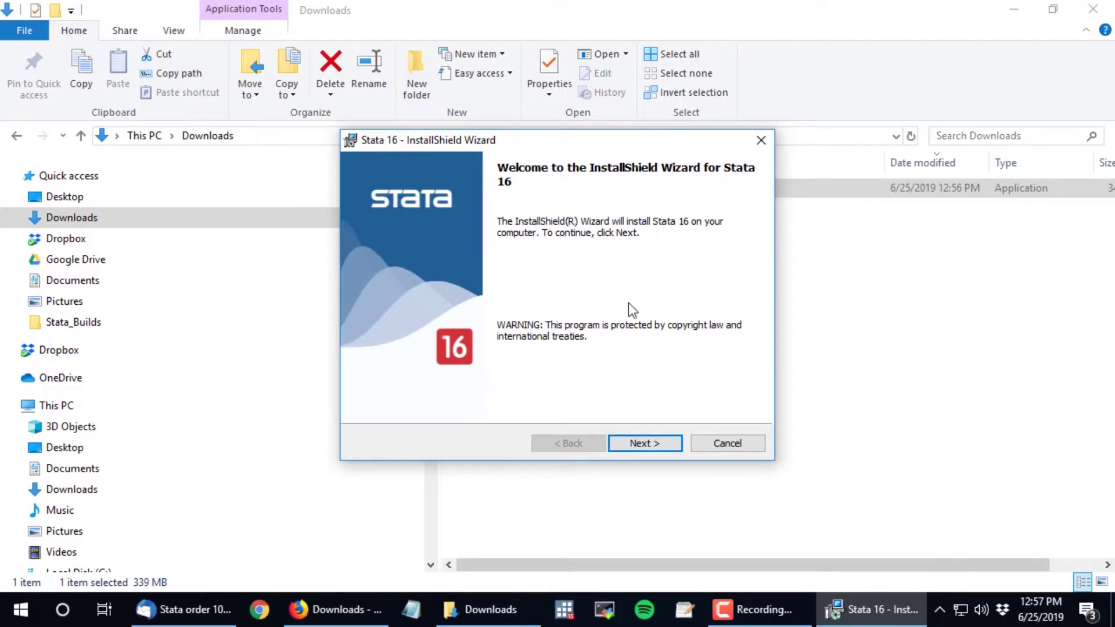
- Pass the welcome page and accept the Stata 16 license agreement terms
{"action": "left_click", "coordinate": [667, 443]}
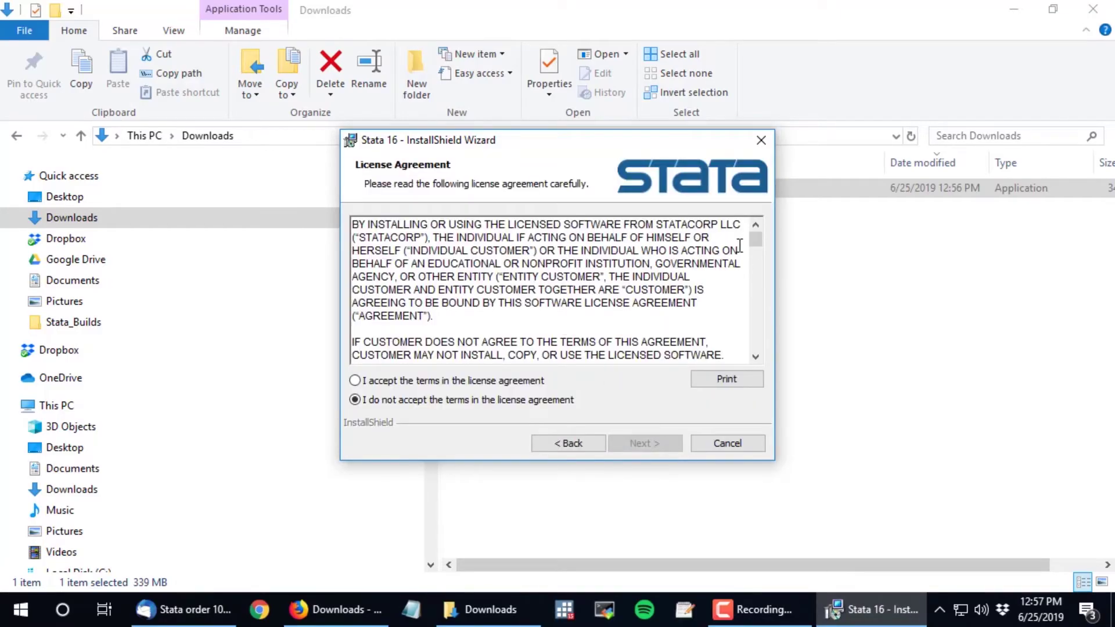
{"action": "left_click_drag", "start_coordinate": [753, 239], "coordinate": [758, 352]}
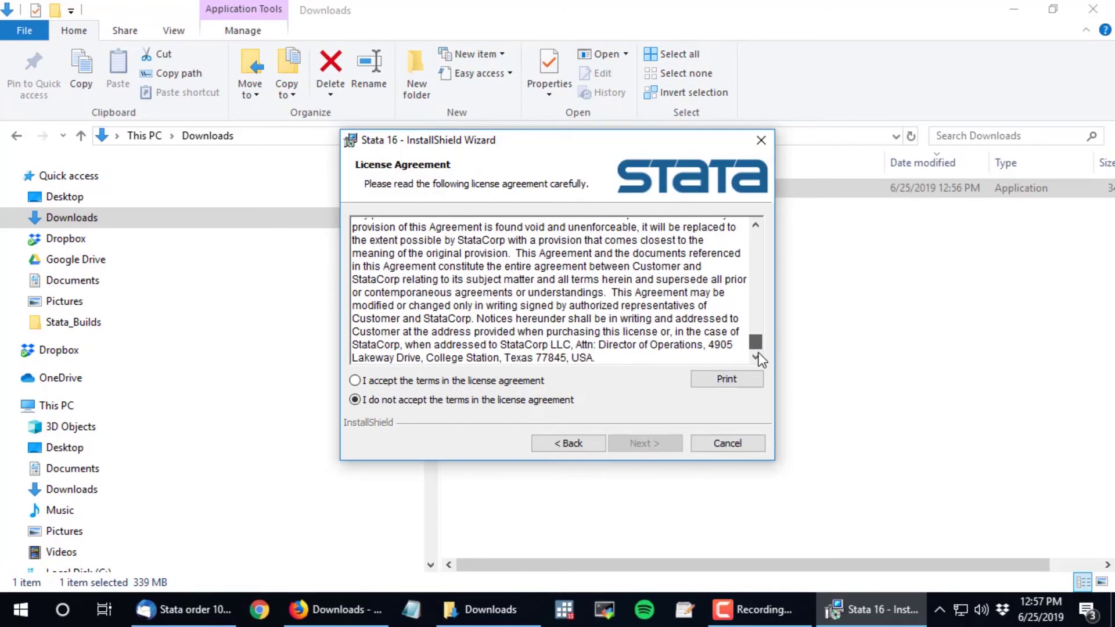
{"action": "left_click", "coordinate": [356, 381]}
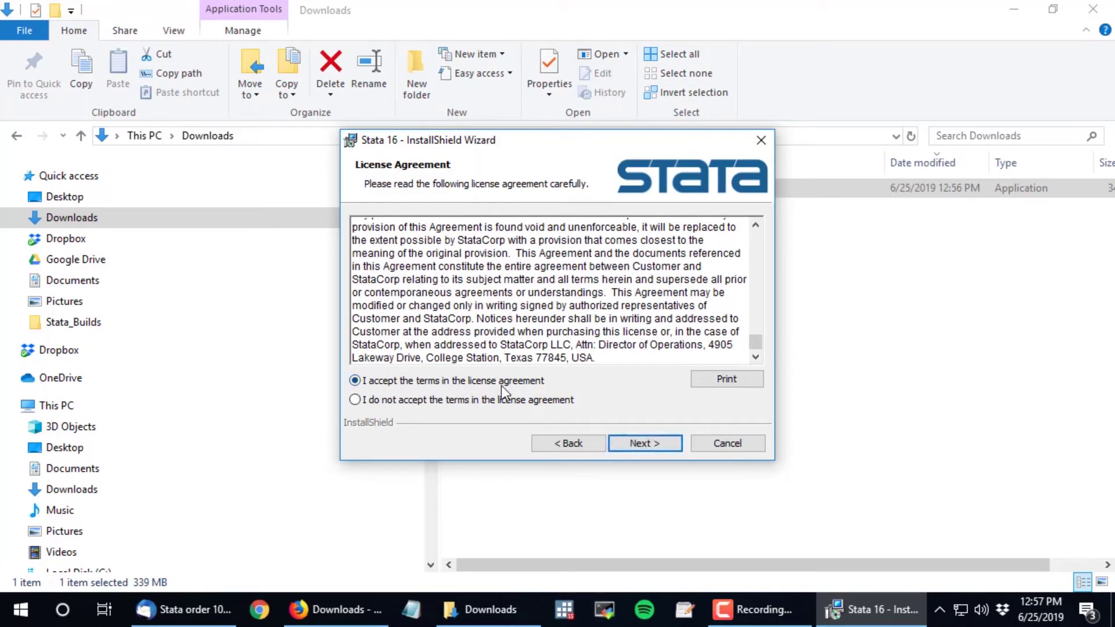
{"action": "left_click", "coordinate": [645, 444]}
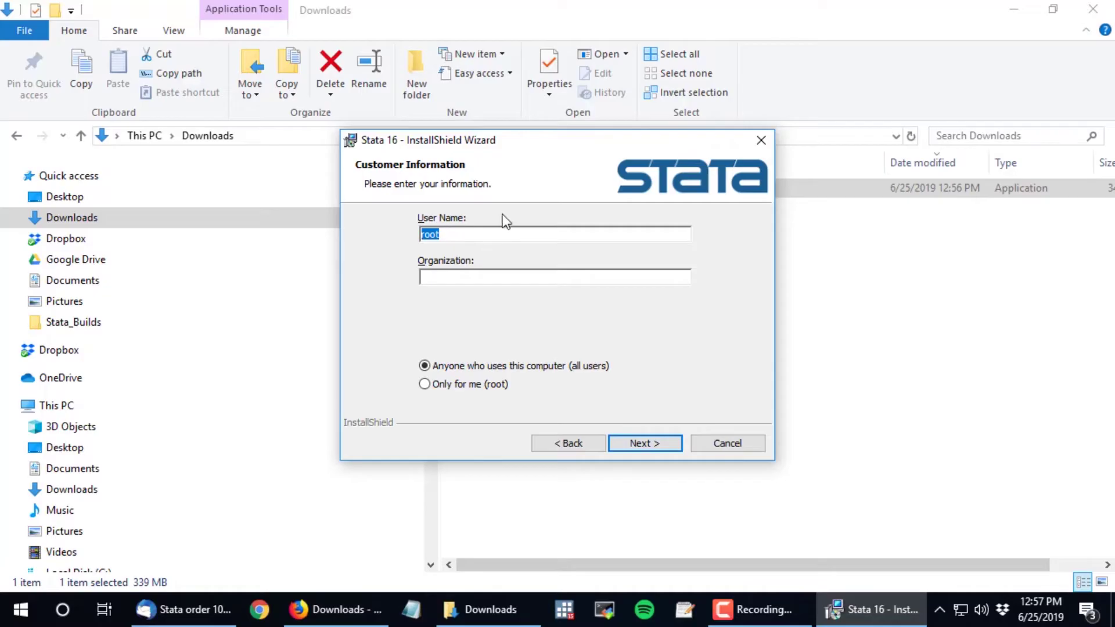
{"action": "type", "text": "Chuck"}
{"action": "type", "text": " Huber"}
- Enter customer information and choose to install only for the current user (root)
{"action": "key", "text": "Tab"}
{"action": "type", "text": "S"}
{"action": "type", "text": "tataCor"}
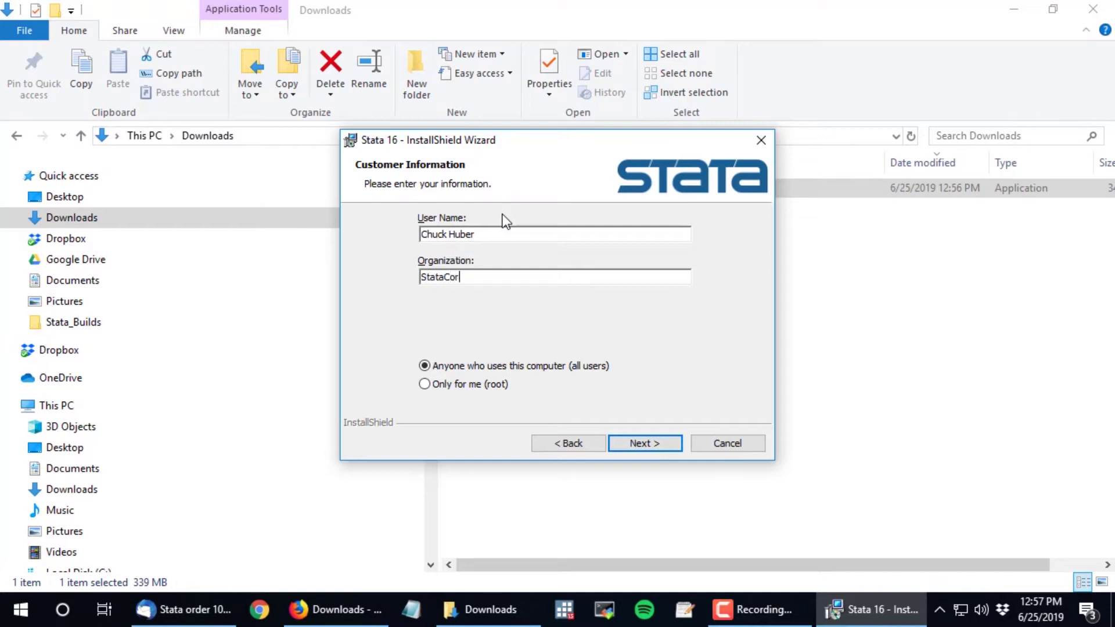
{"action": "type", "text": "p"}
{"action": "left_click", "coordinate": [424, 385]}
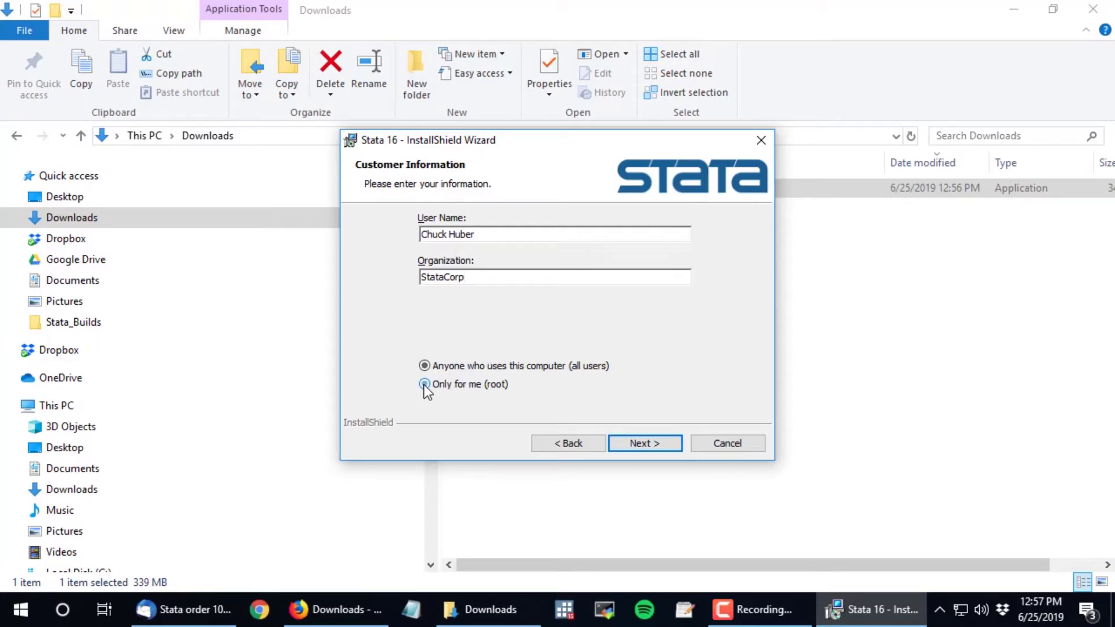
{"action": "left_click", "coordinate": [663, 445]}
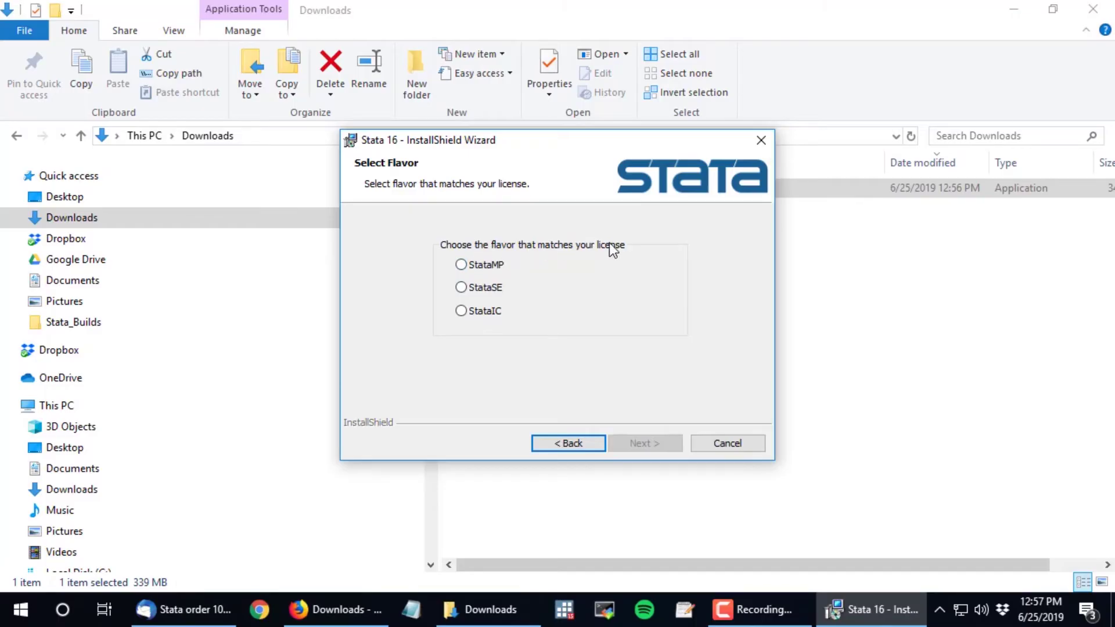
- Choose the StataSE flavor, keep the default install folder and each user's documents as working folder
{"action": "left_click", "coordinate": [463, 291]}
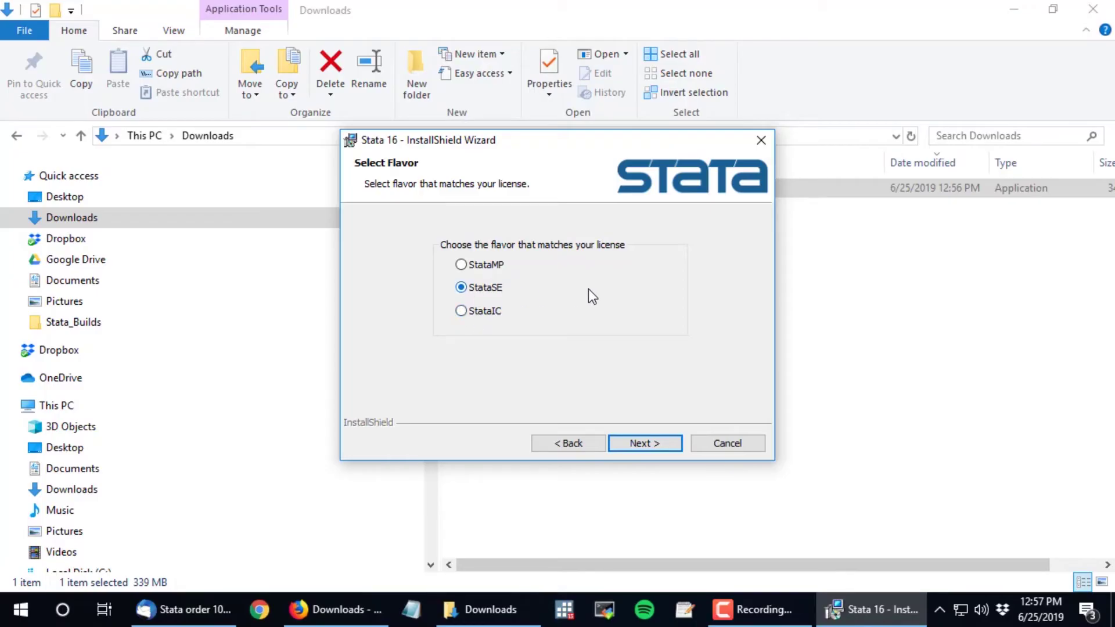
{"action": "left_click", "coordinate": [651, 444]}
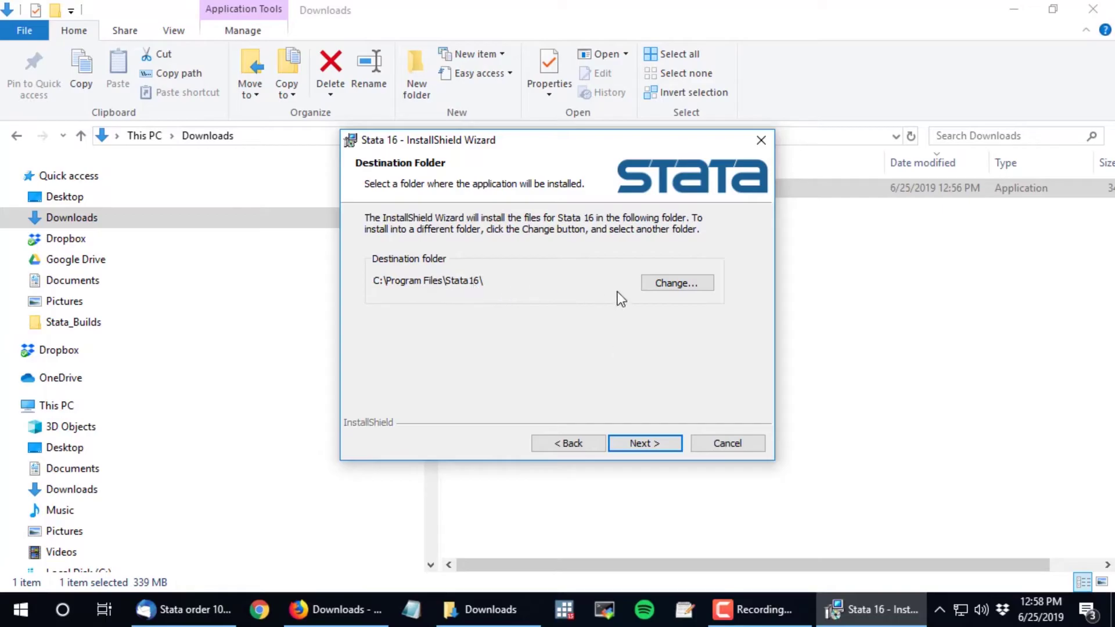
{"action": "left_click", "coordinate": [660, 442]}
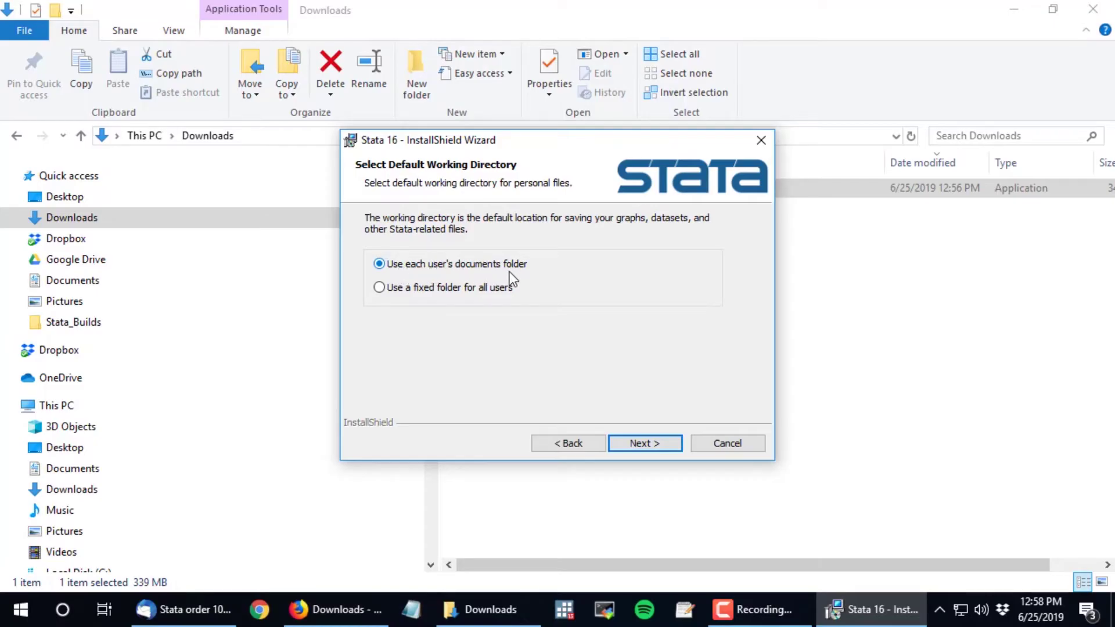
{"action": "left_click", "coordinate": [380, 288]}
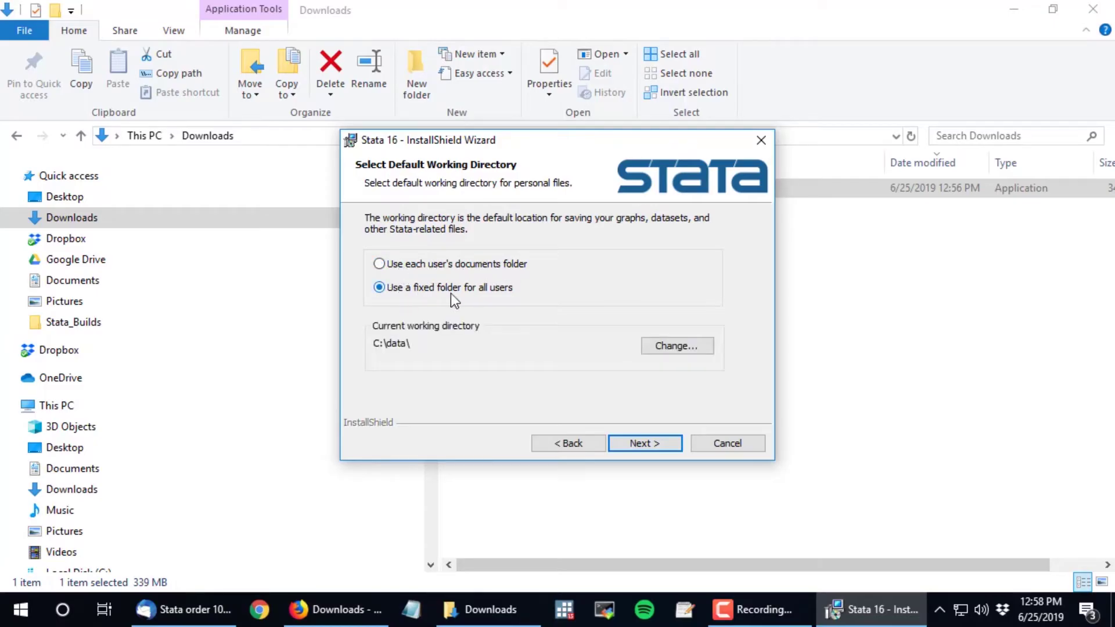
{"action": "left_click", "coordinate": [380, 264]}
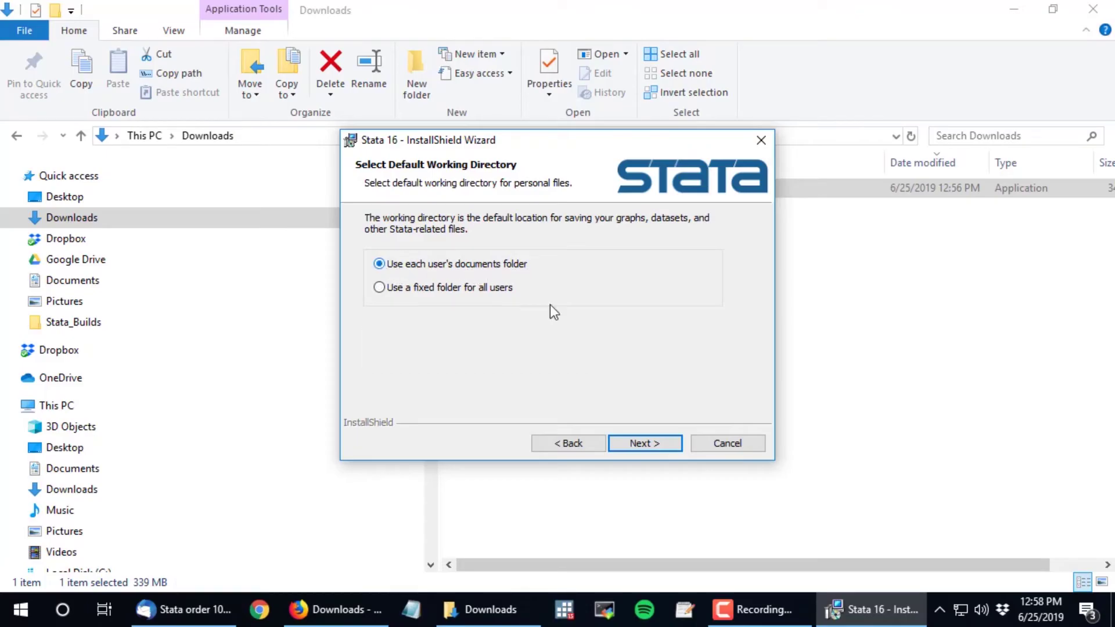
{"action": "left_click", "coordinate": [653, 444]}
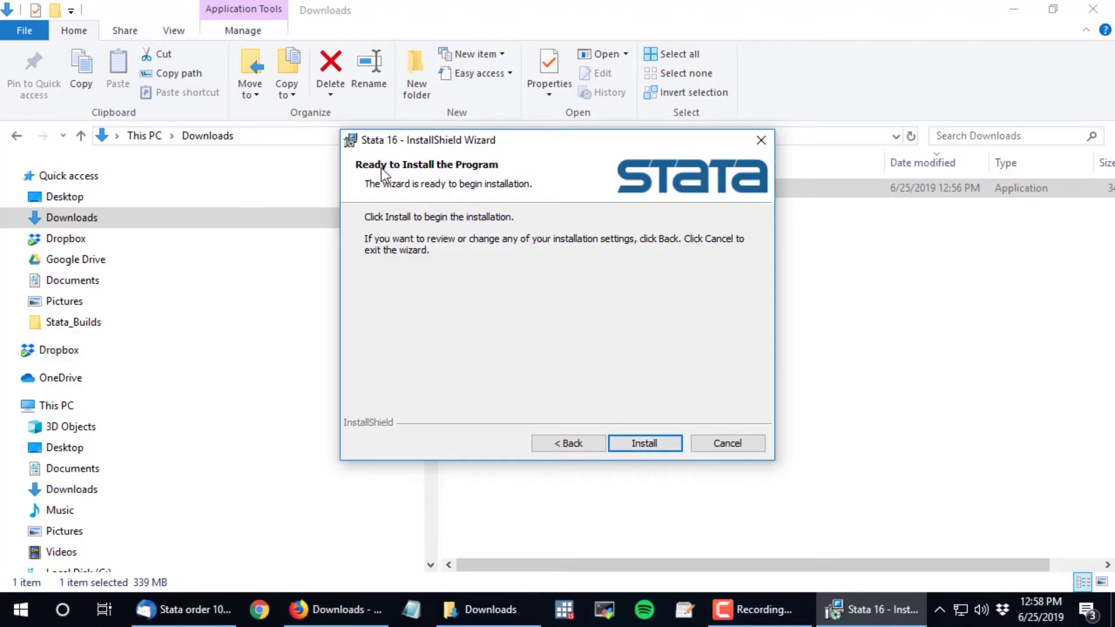
- Run the Stata 16 installation and finish the completed wizard
{"action": "left_click", "coordinate": [649, 443]}
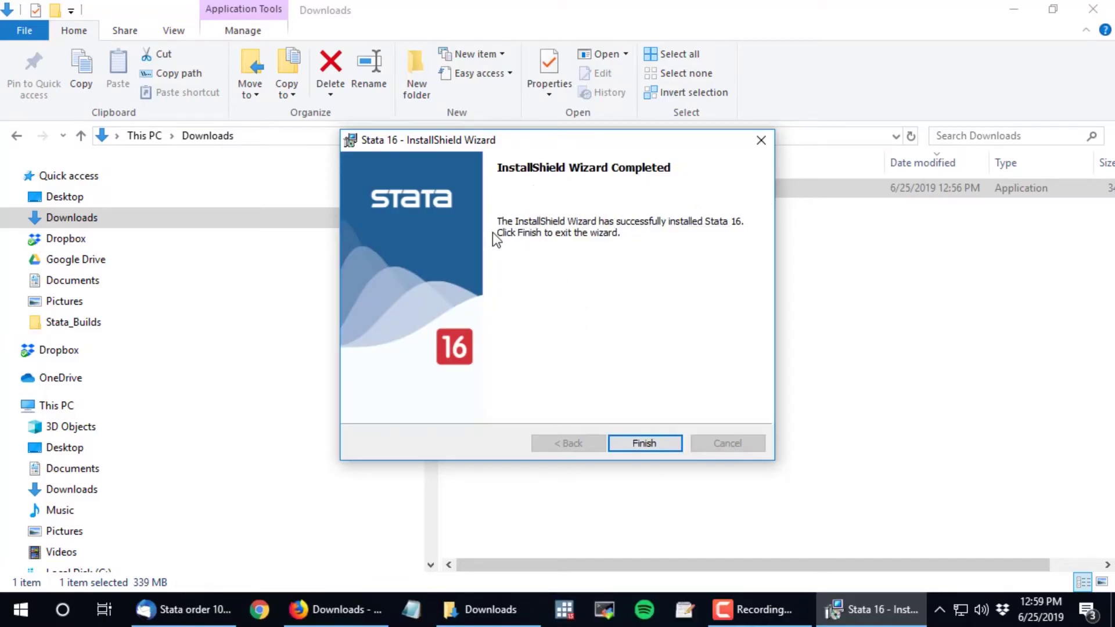
{"action": "left_click", "coordinate": [667, 444]}
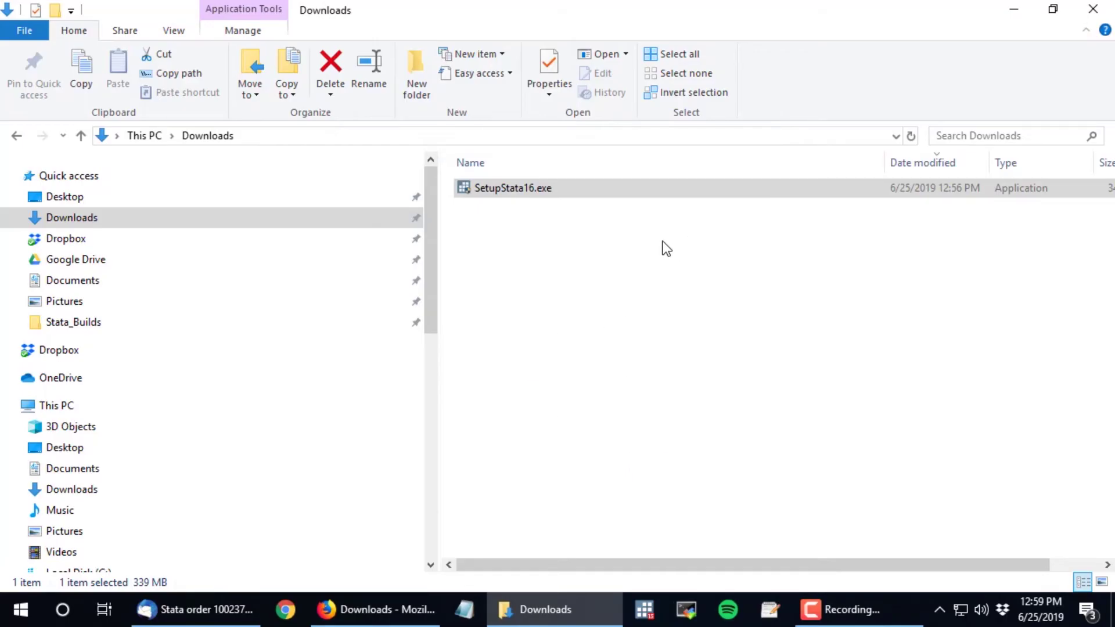
{"action": "mouse_move", "coordinate": [60, 510]}
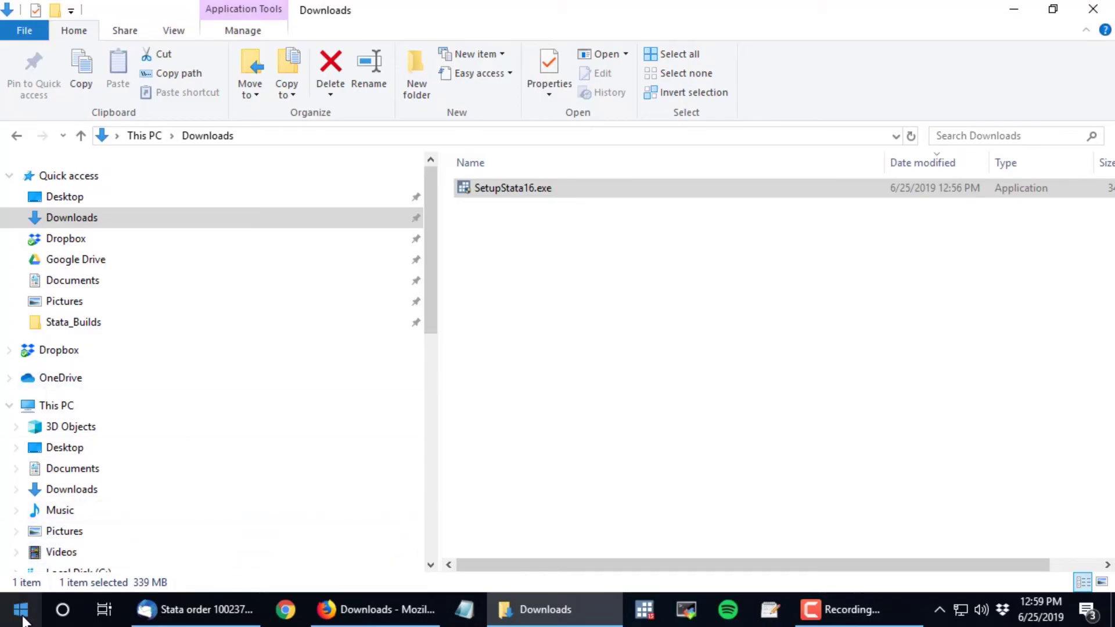
- Launch StataSE 16 (64-bit) from the Start menu's Stata 16 group and enter the licensee name
{"action": "left_click", "coordinate": [19, 615]}
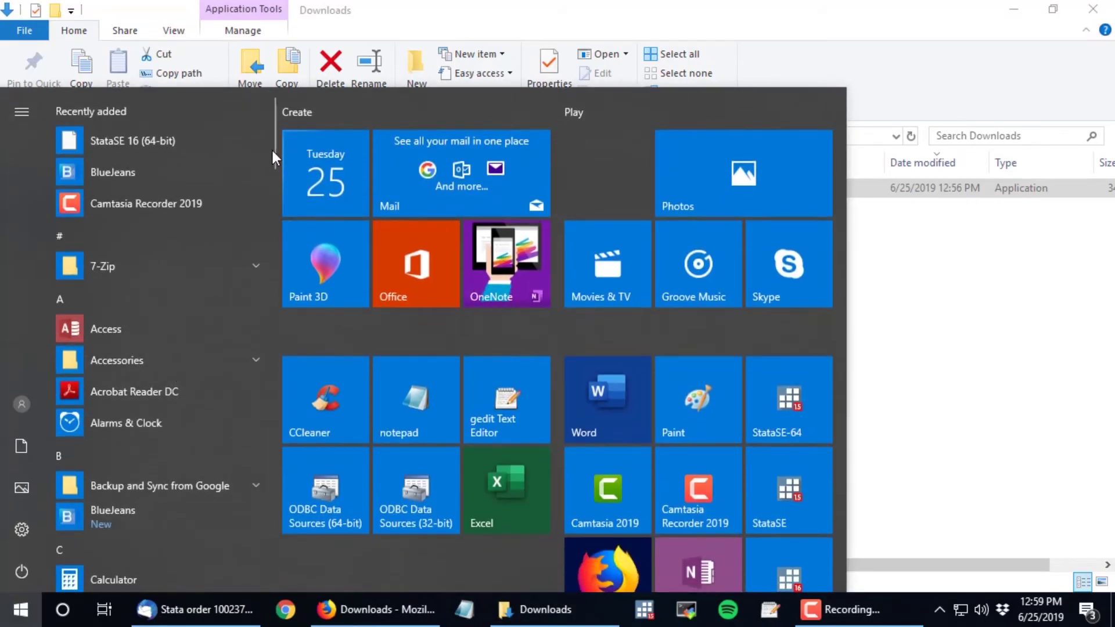
{"action": "left_click_drag", "start_coordinate": [273, 151], "coordinate": [247, 484]}
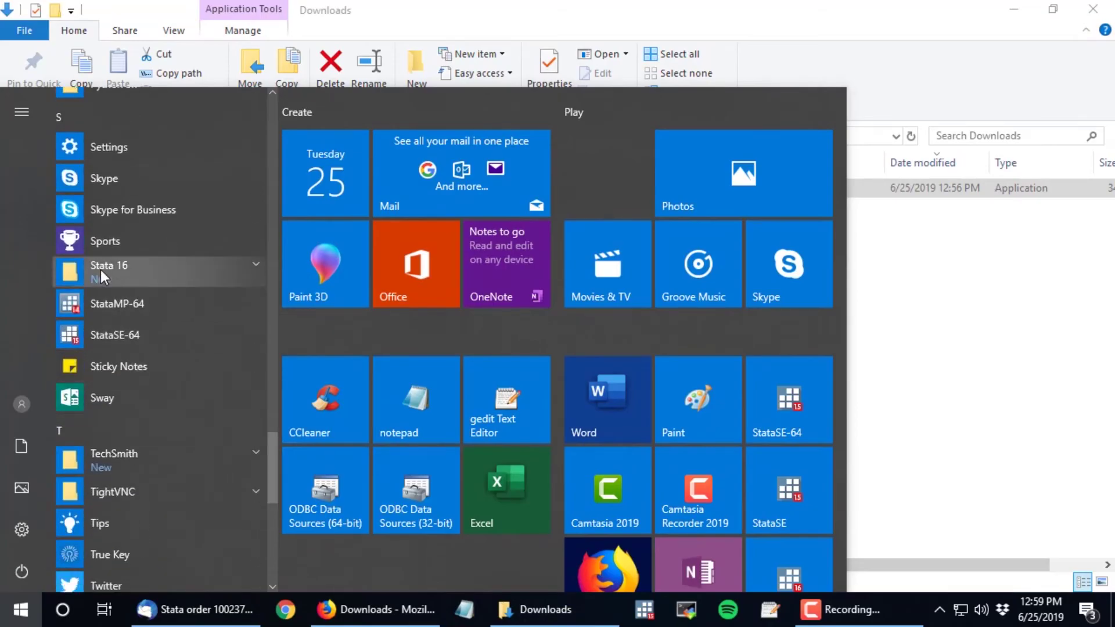
{"action": "left_click", "coordinate": [100, 270]}
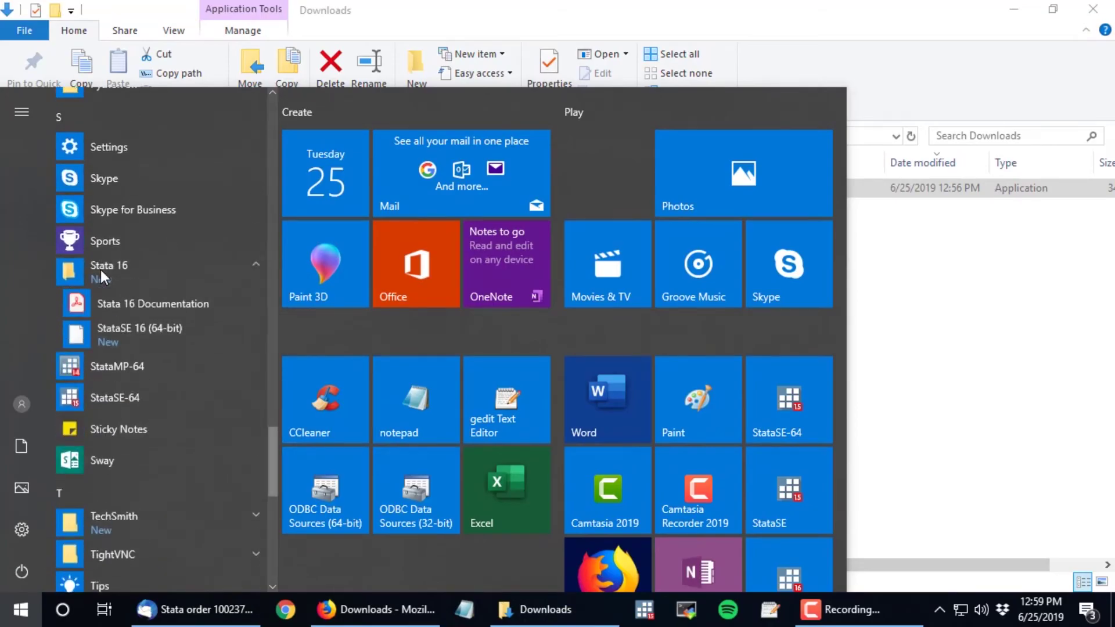
{"action": "left_click", "coordinate": [121, 331]}
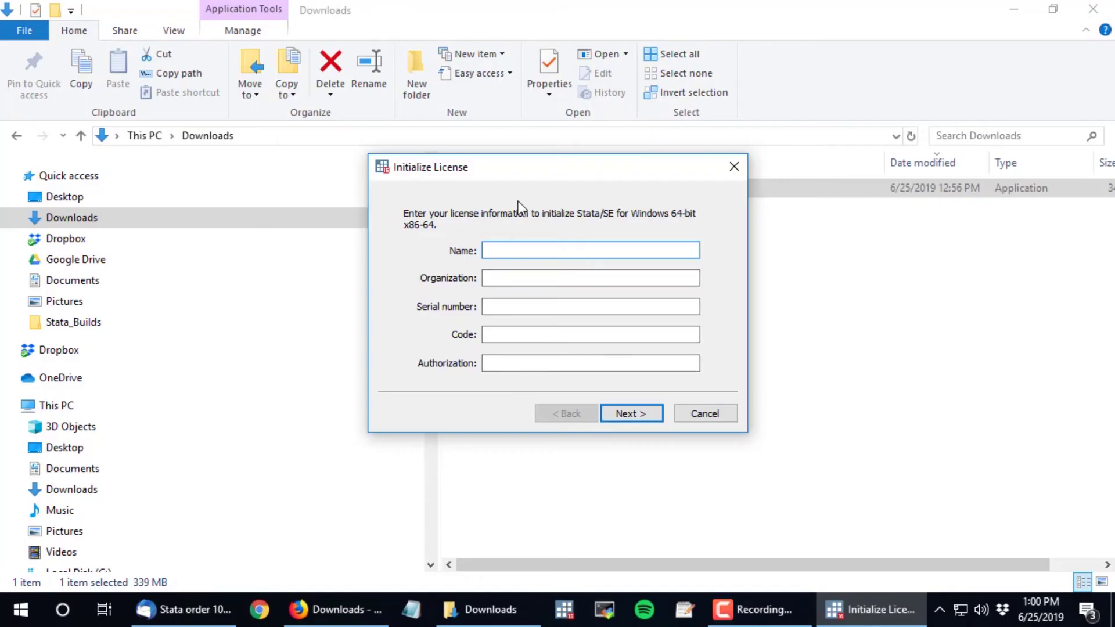
{"action": "type", "text": "Chuck Hu"}
{"action": "type", "text": "ber"}
{"action": "key", "text": "Tab"}
{"action": "type", "text": "S"}
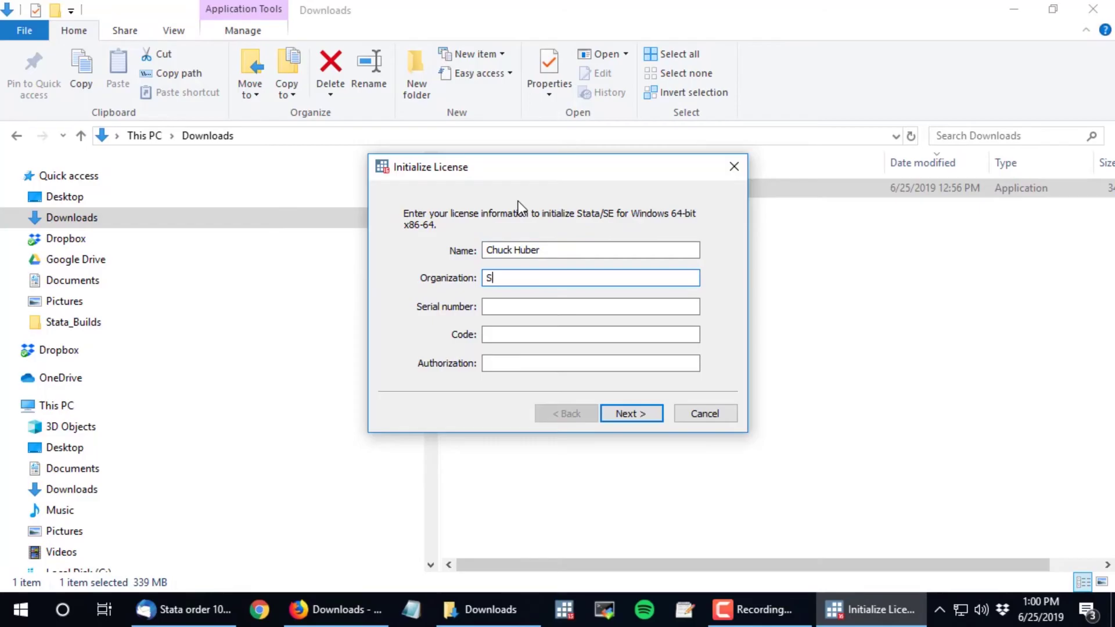
{"action": "type", "text": "tataCorp"}
- Show the order email's attachments in Thunderbird and open the License and Activation Key PDF
{"action": "left_click", "coordinate": [184, 610]}
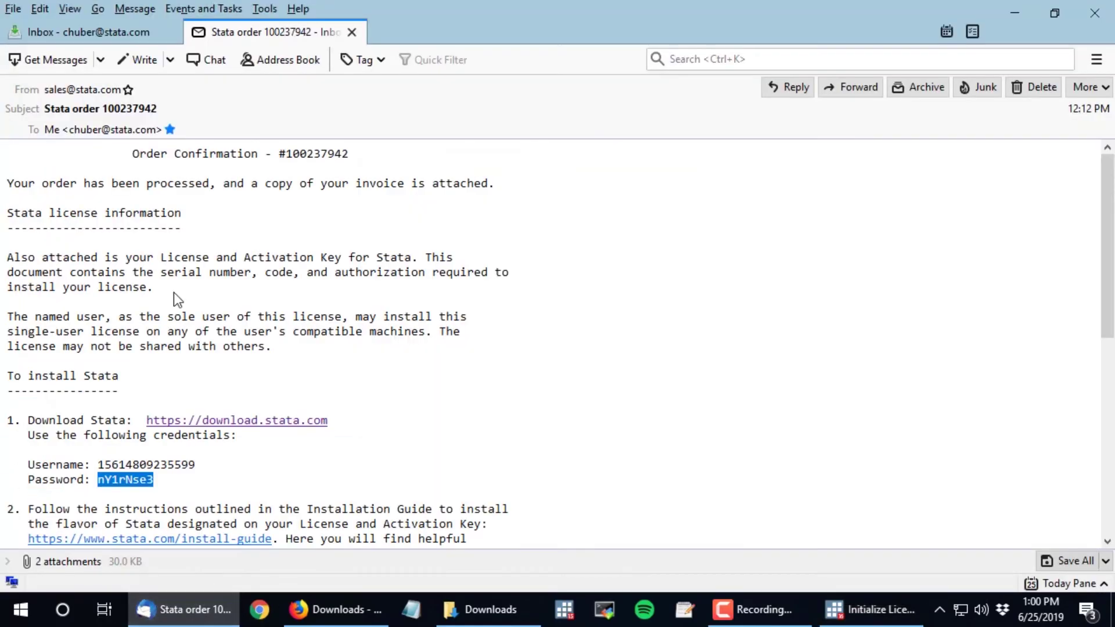
{"action": "left_click", "coordinate": [184, 362]}
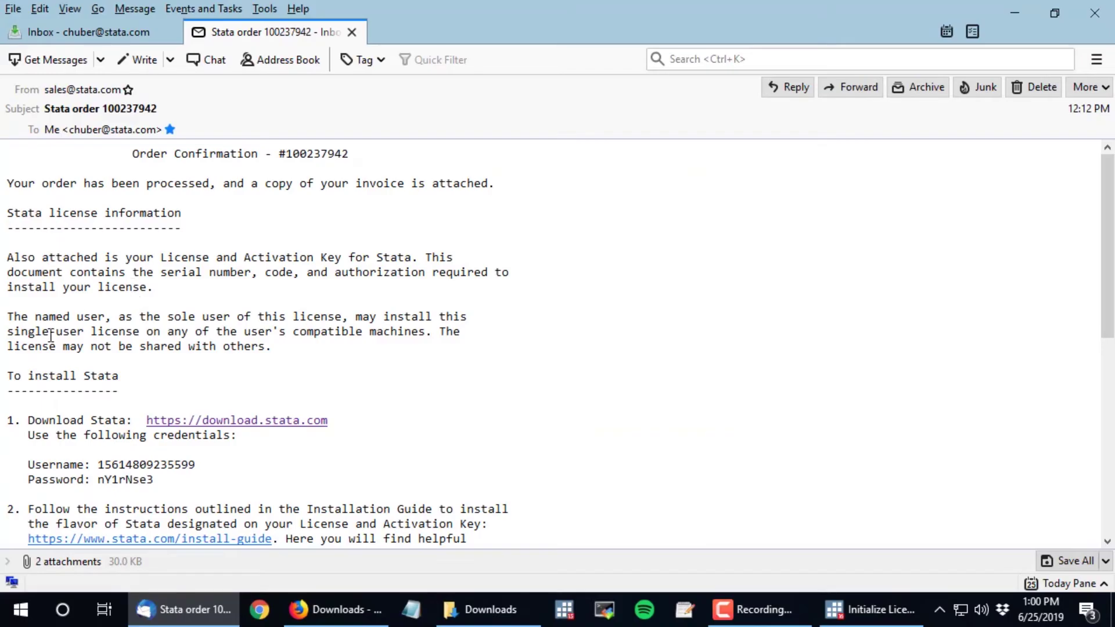
{"action": "left_click", "coordinate": [10, 563]}
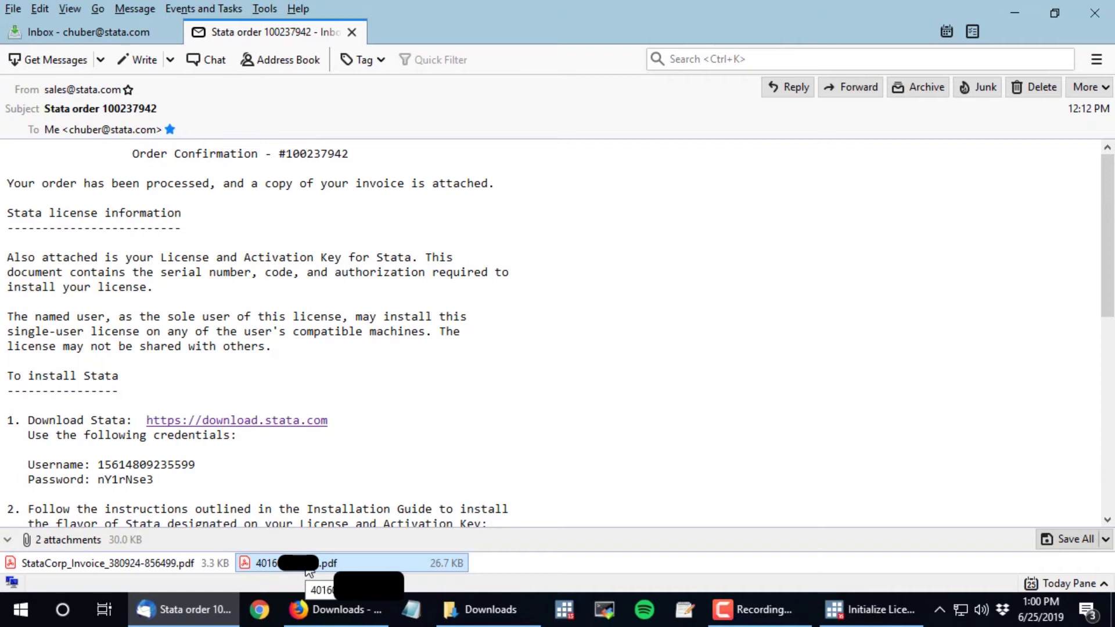
{"action": "right_click", "coordinate": [307, 571]}
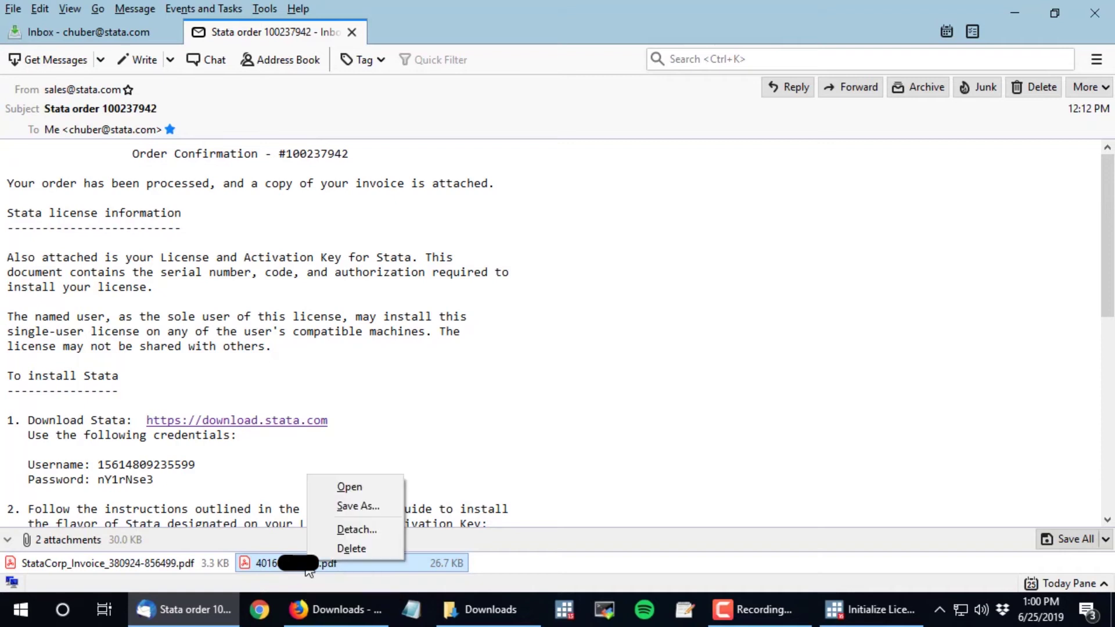
{"action": "left_click", "coordinate": [337, 487]}
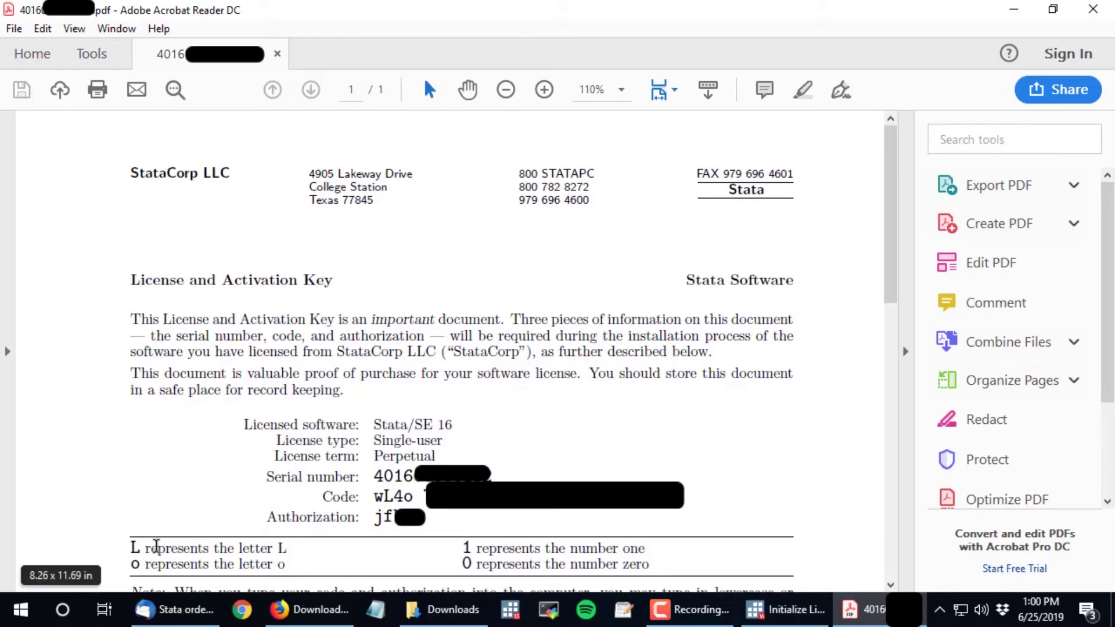
- Review the letter L and number one notes, then select and copy the license serial number
{"action": "left_click_drag", "start_coordinate": [132, 548], "coordinate": [287, 548]}
{"action": "left_click_drag", "start_coordinate": [462, 548], "coordinate": [526, 548]}
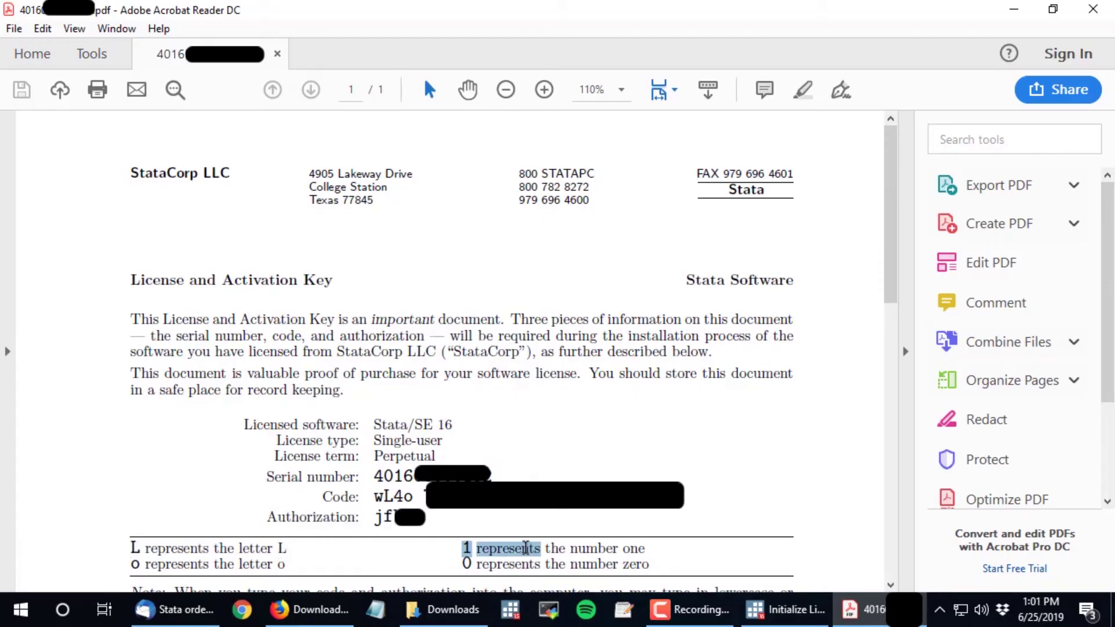
{"action": "left_click", "coordinate": [536, 551]}
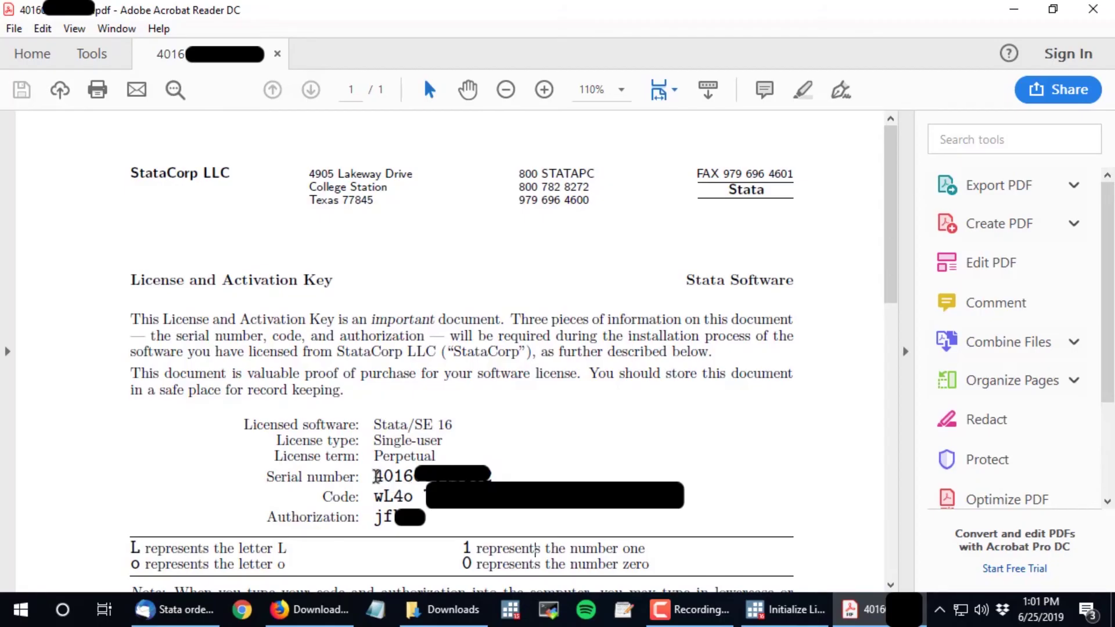
{"action": "left_click_drag", "start_coordinate": [373, 477], "coordinate": [492, 473]}
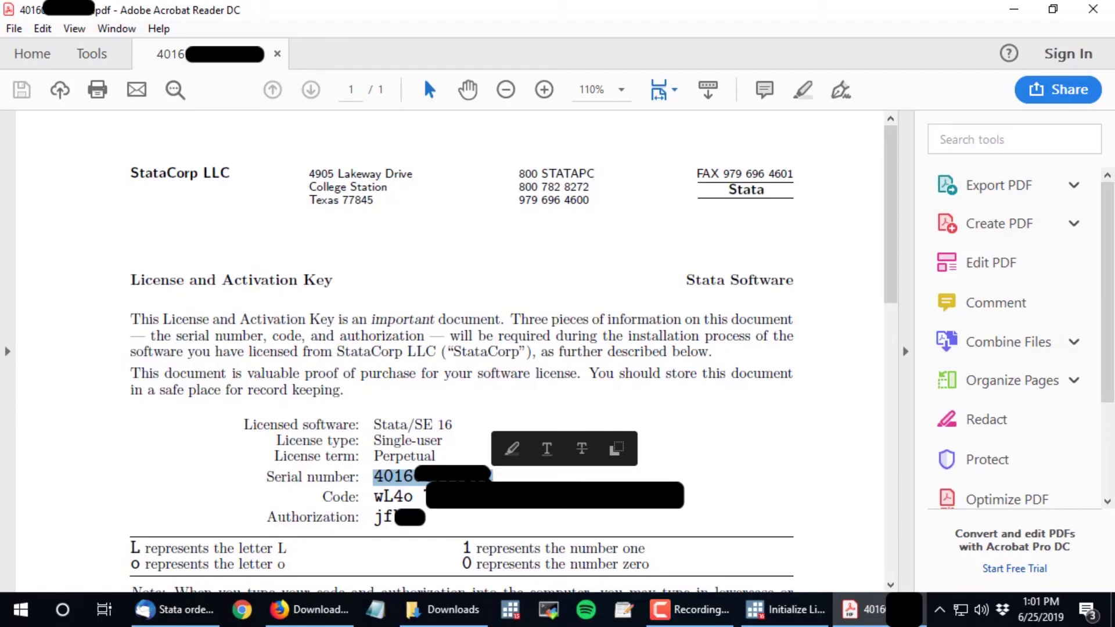
{"action": "right_click", "coordinate": [492, 473]}
{"action": "left_click", "coordinate": [521, 359]}
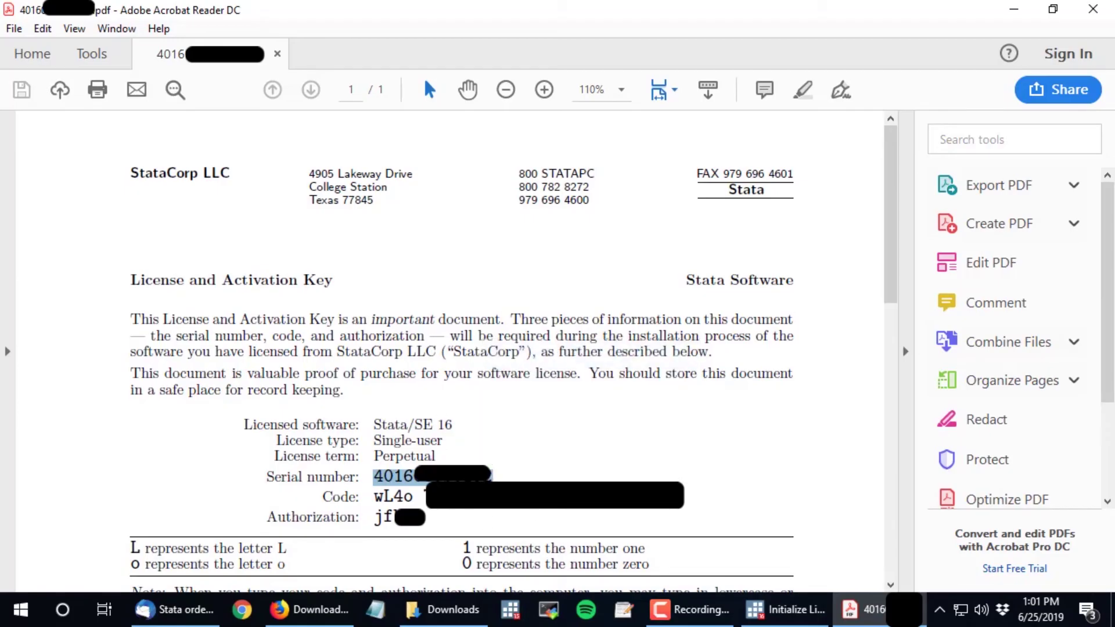
- Paste the serial number into the license dialog's Serial number field
{"action": "left_click", "coordinate": [786, 609]}
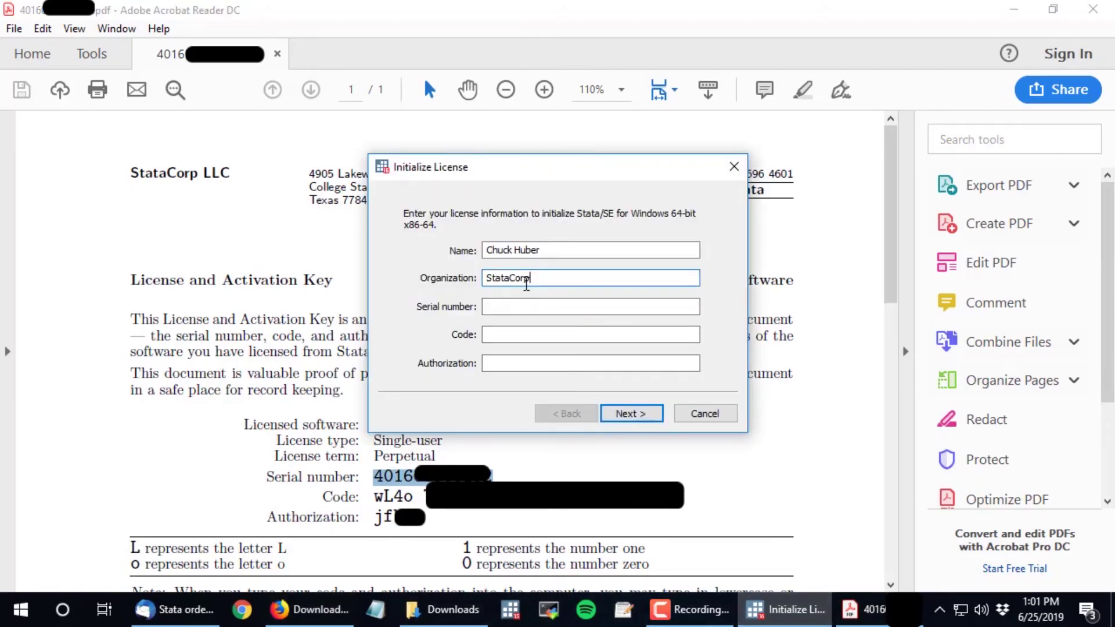
{"action": "left_click", "coordinate": [513, 306]}
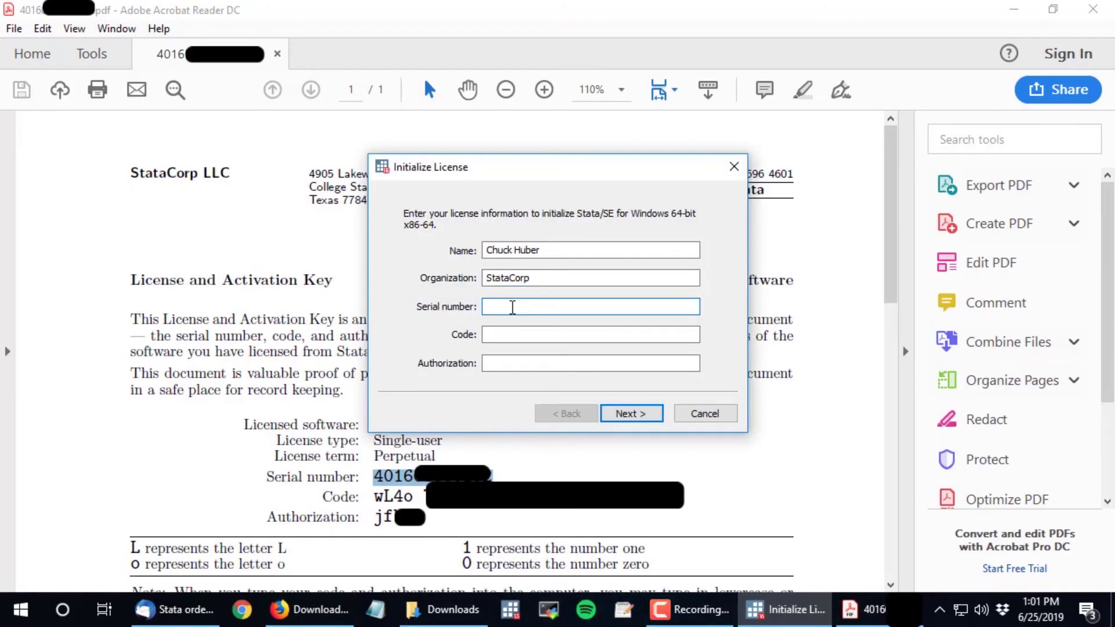
{"action": "right_click", "coordinate": [512, 307]}
{"action": "left_click", "coordinate": [552, 383]}
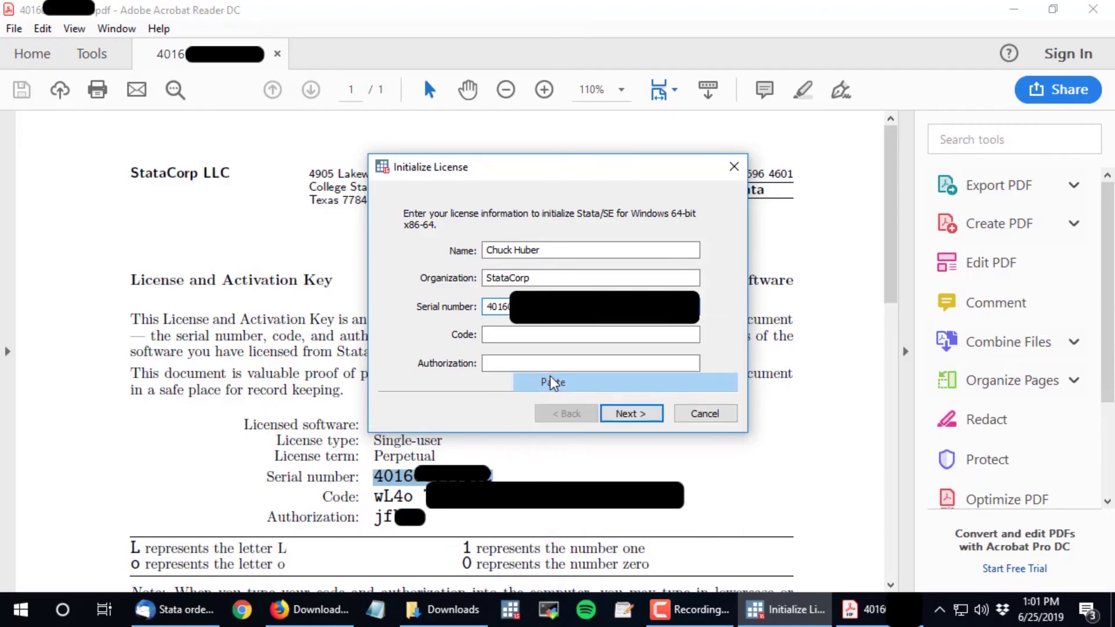
- Copy the code from the license PDF and paste it into the Code field
{"action": "left_click", "coordinate": [535, 333]}
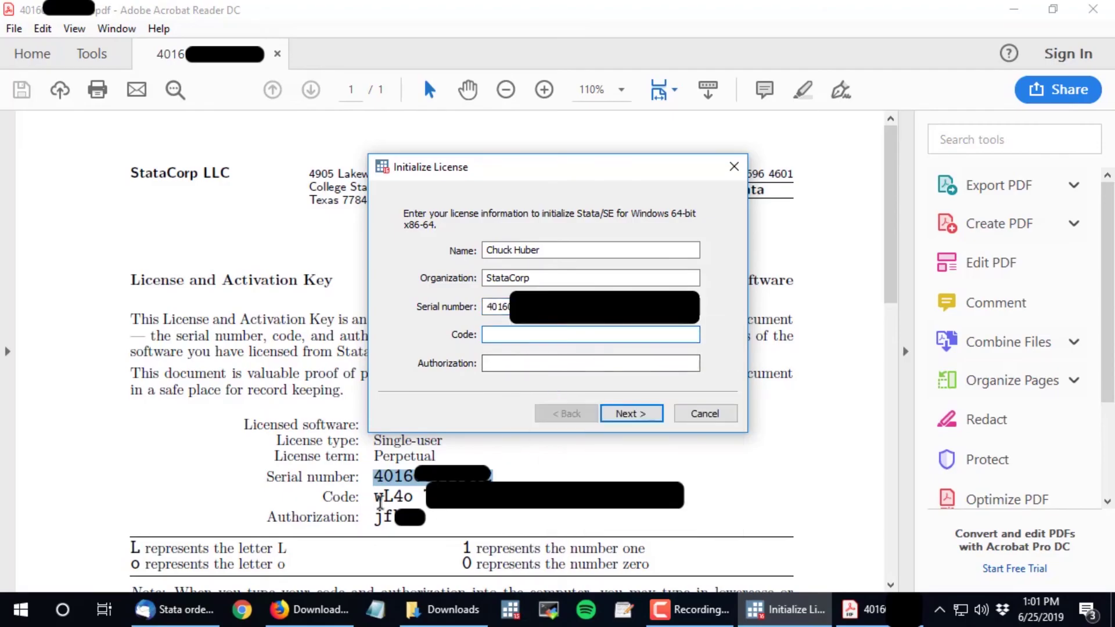
{"action": "left_click_drag", "start_coordinate": [374, 497], "coordinate": [425, 497]}
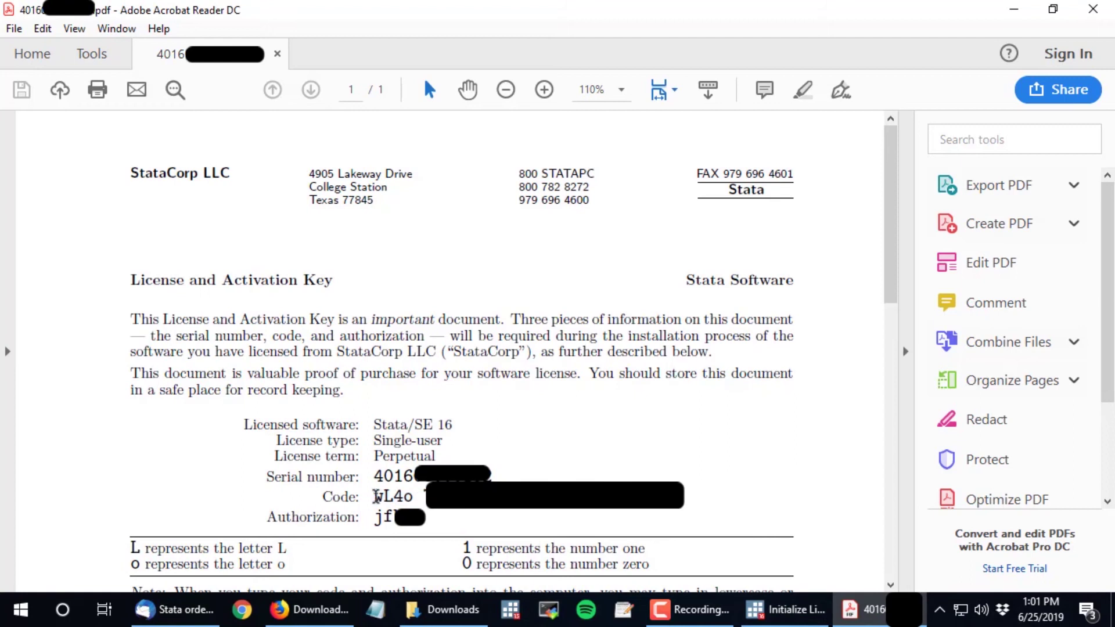
{"action": "left_click_drag", "start_coordinate": [377, 497], "coordinate": [425, 497]}
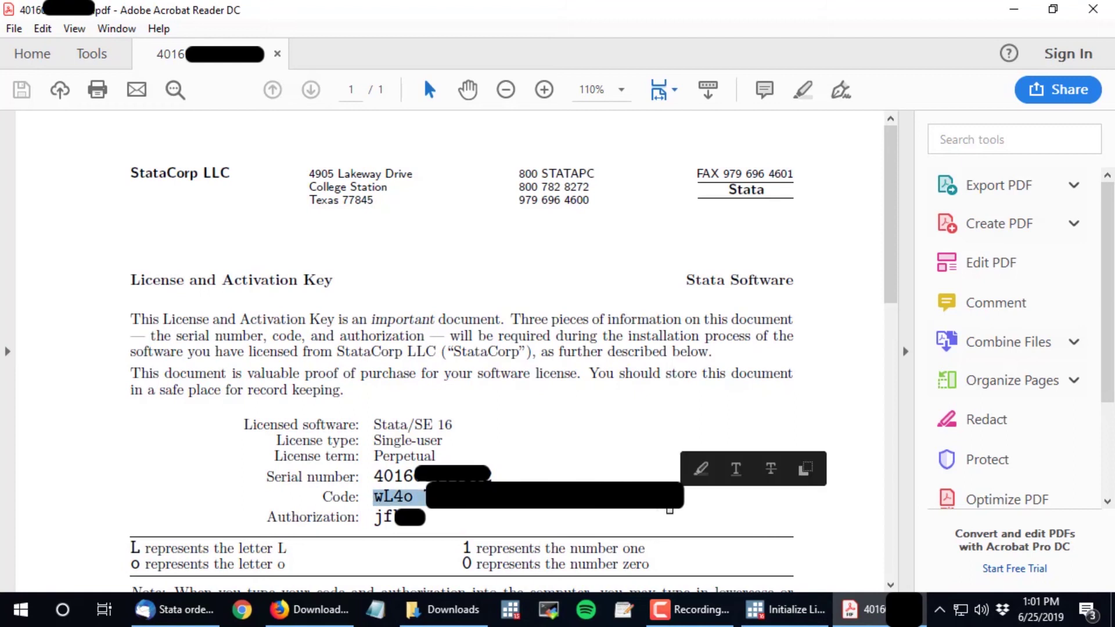
{"action": "right_click", "coordinate": [659, 358]}
{"action": "left_click", "coordinate": [697, 376]}
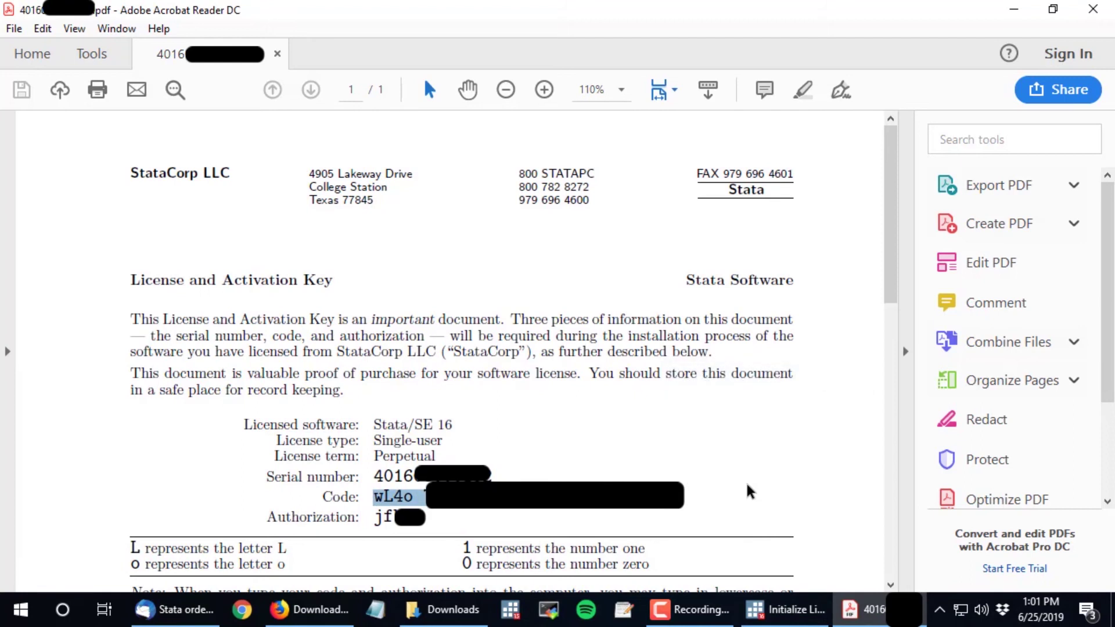
{"action": "left_click", "coordinate": [788, 610]}
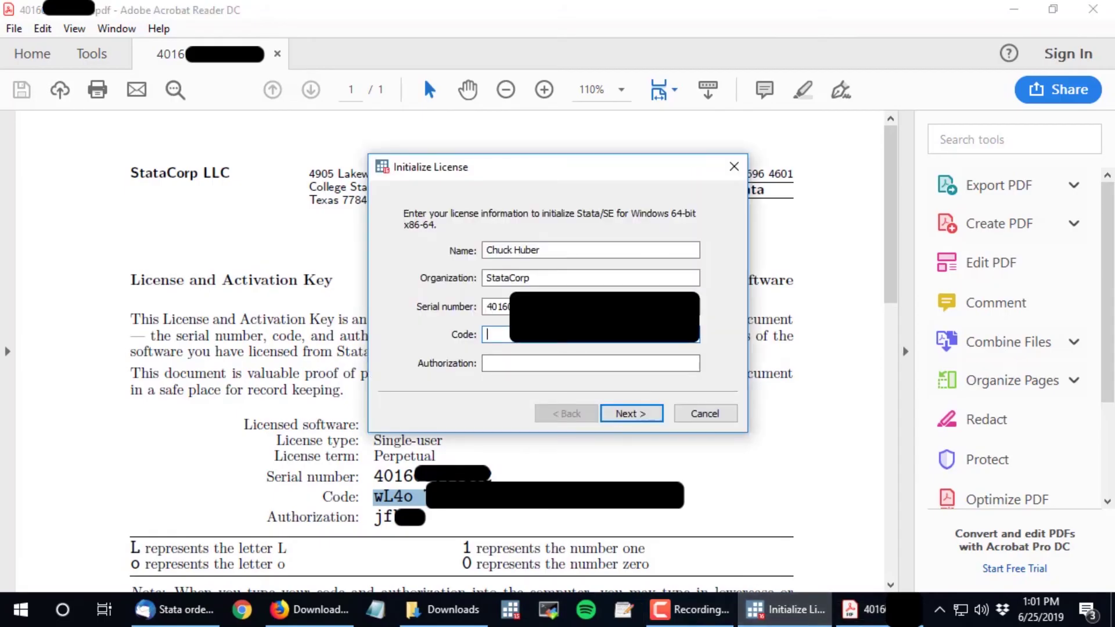
{"action": "right_click", "coordinate": [544, 334]}
{"action": "left_click", "coordinate": [578, 407]}
- Copy the authorization from the PDF into the Authorization field and continue to the registration prompt
{"action": "left_click", "coordinate": [514, 366]}
{"action": "left_click", "coordinate": [383, 509]}
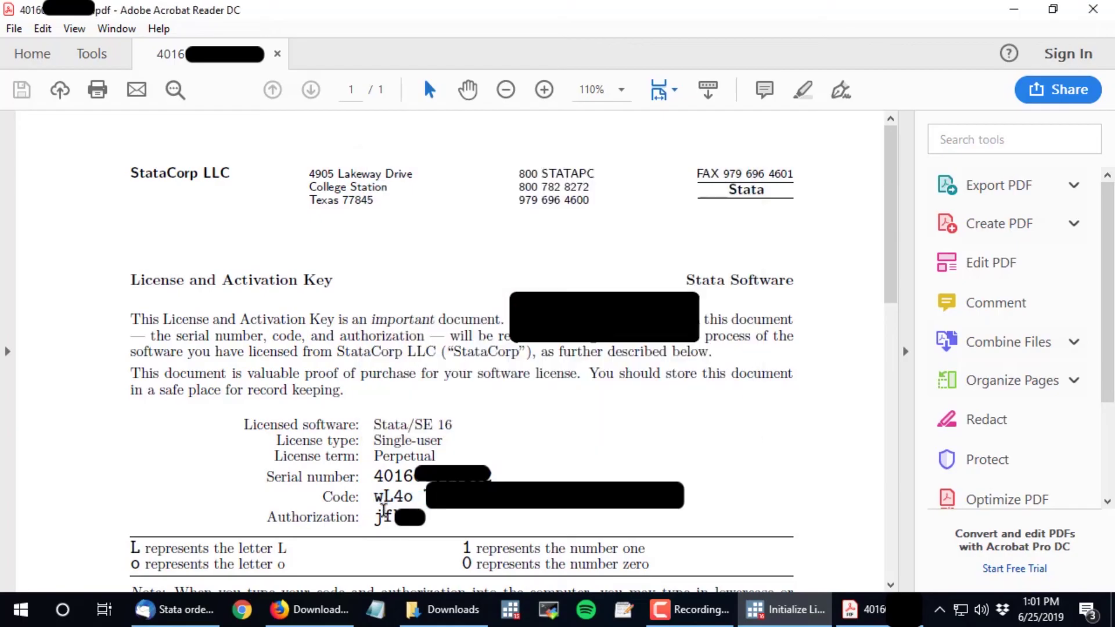
{"action": "left_click_drag", "start_coordinate": [375, 518], "coordinate": [410, 518]}
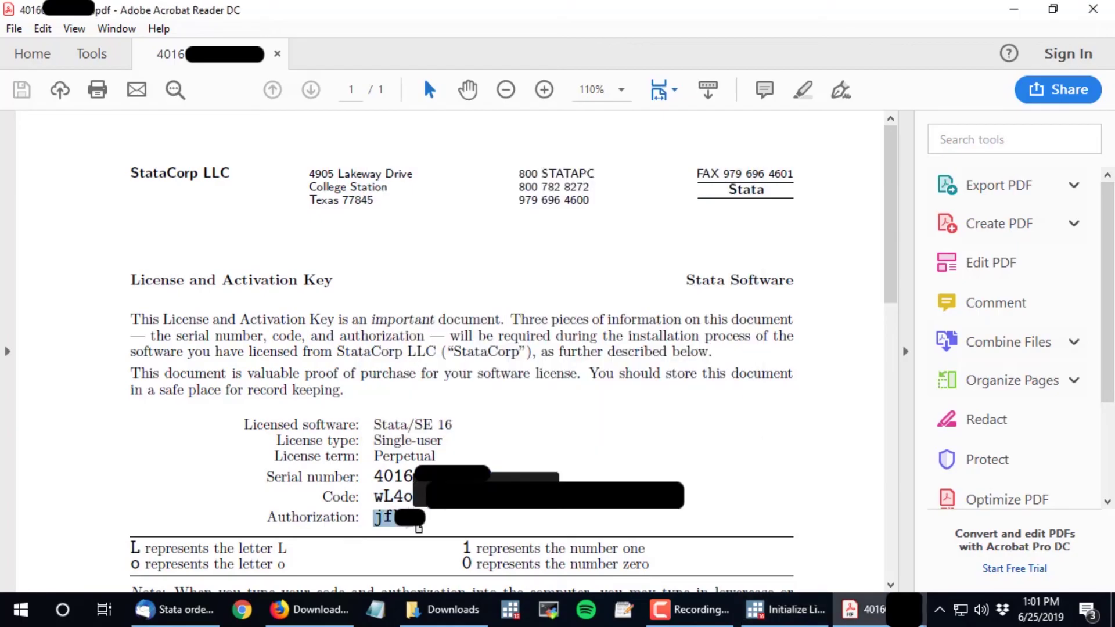
{"action": "right_click", "coordinate": [410, 518]}
{"action": "left_click", "coordinate": [445, 396]}
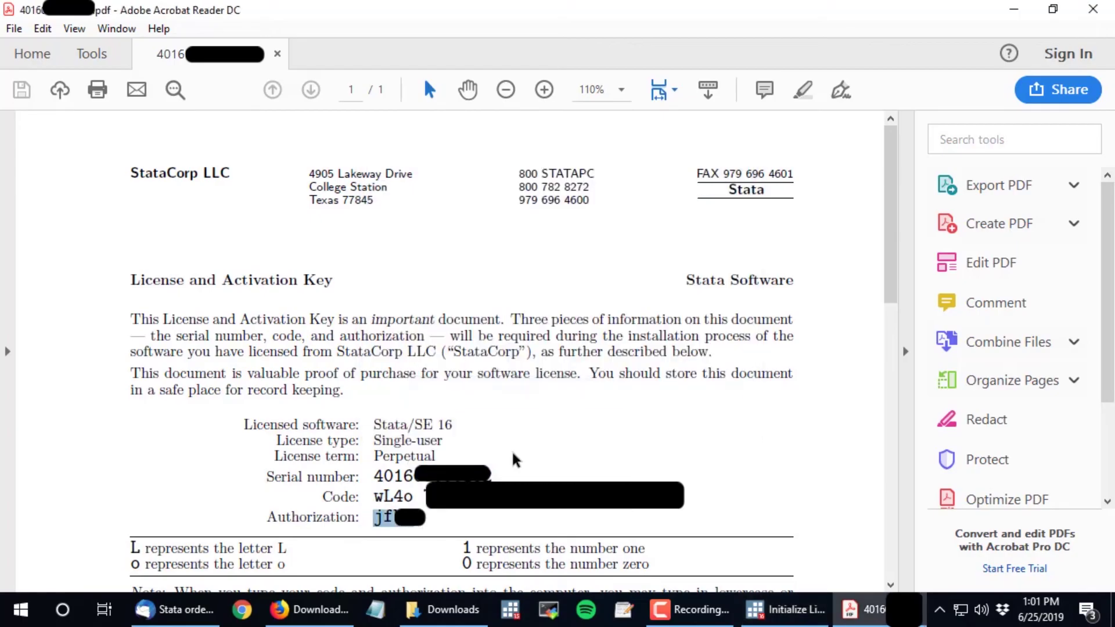
{"action": "left_click", "coordinate": [784, 610]}
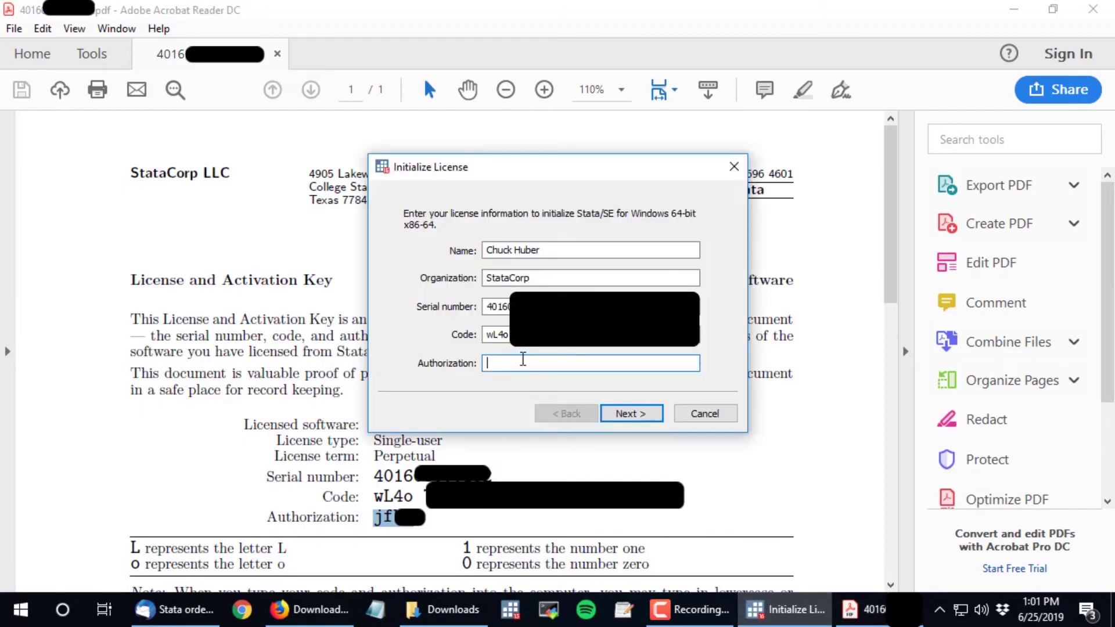
{"action": "right_click", "coordinate": [523, 361]}
{"action": "left_click", "coordinate": [576, 194]}
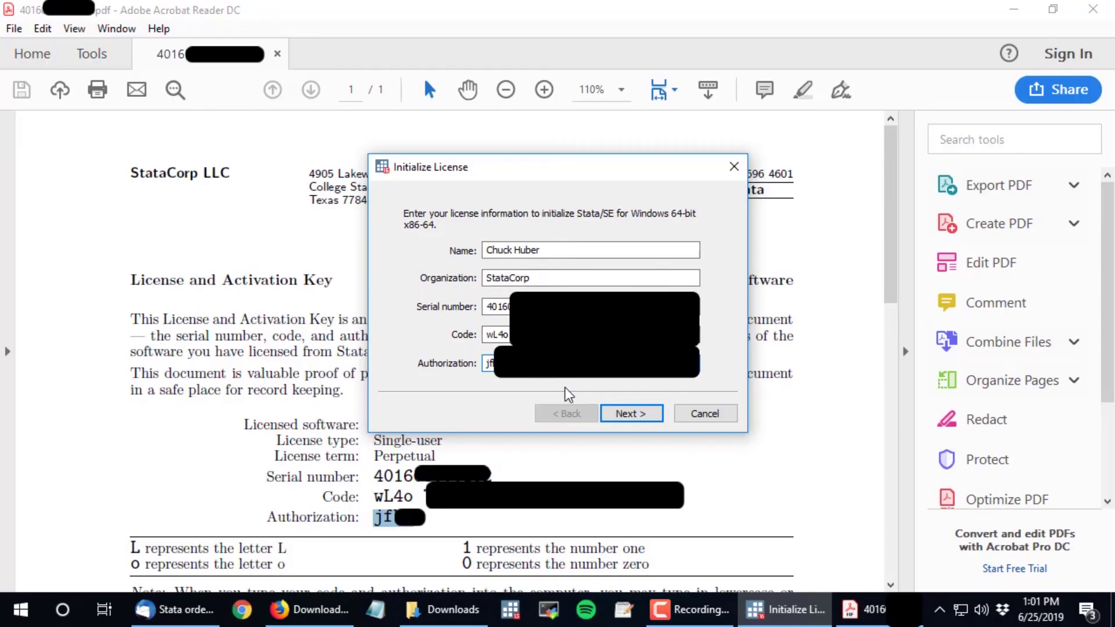
{"action": "left_click", "coordinate": [633, 416]}
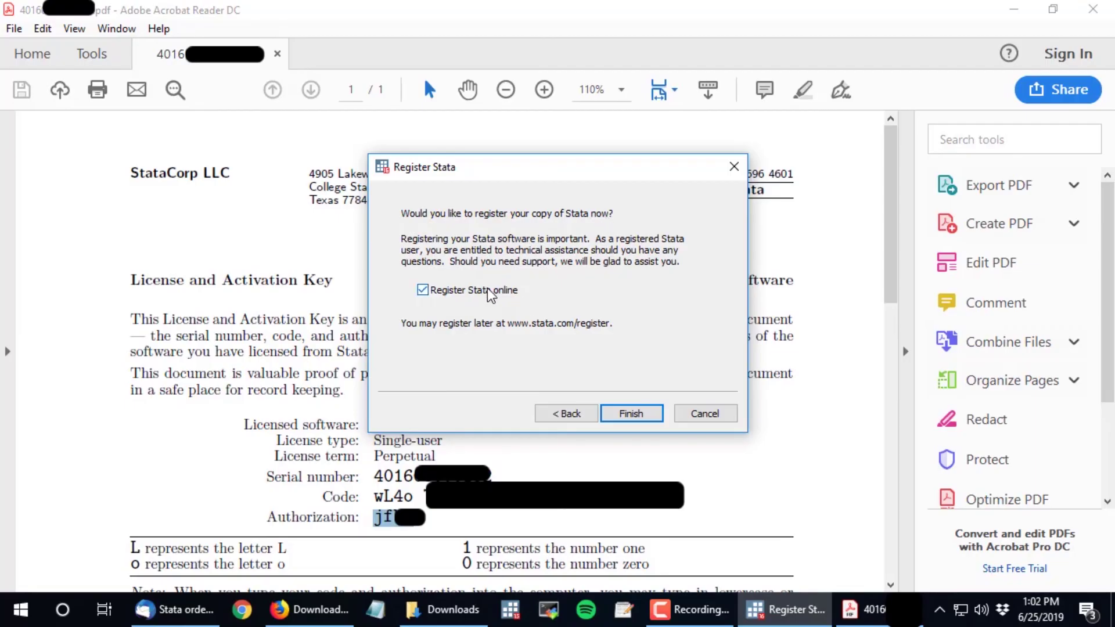
- Finish licensing with 'Register Stata online' left checked, opening Stata/SE 16
{"action": "left_click", "coordinate": [641, 411]}
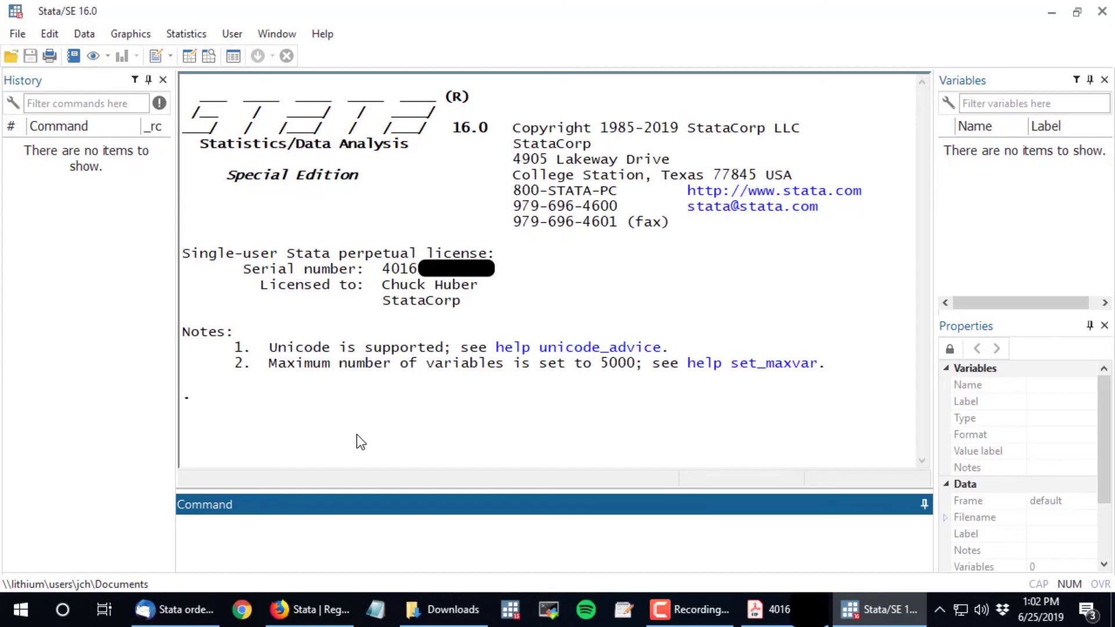
{"action": "mouse_move", "coordinate": [312, 609]}
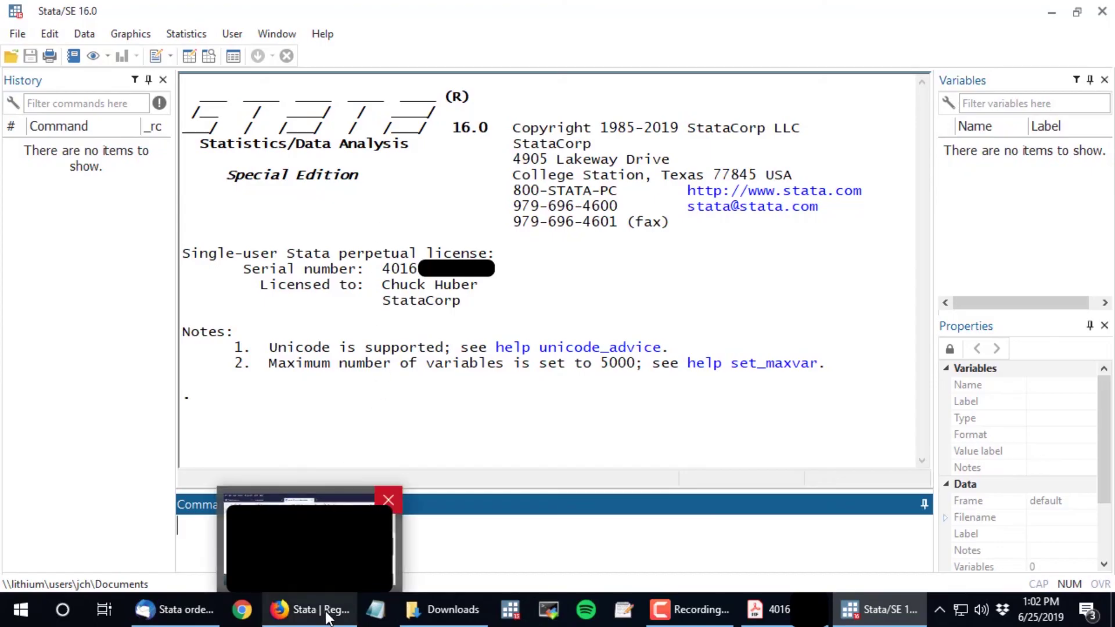
- On the Stata registration page, choose Biostatistics as the Department/Field
{"action": "left_click", "coordinate": [309, 545]}
{"action": "scroll", "coordinate": [414, 285], "scroll_direction": "down", "scroll_amount": 2}
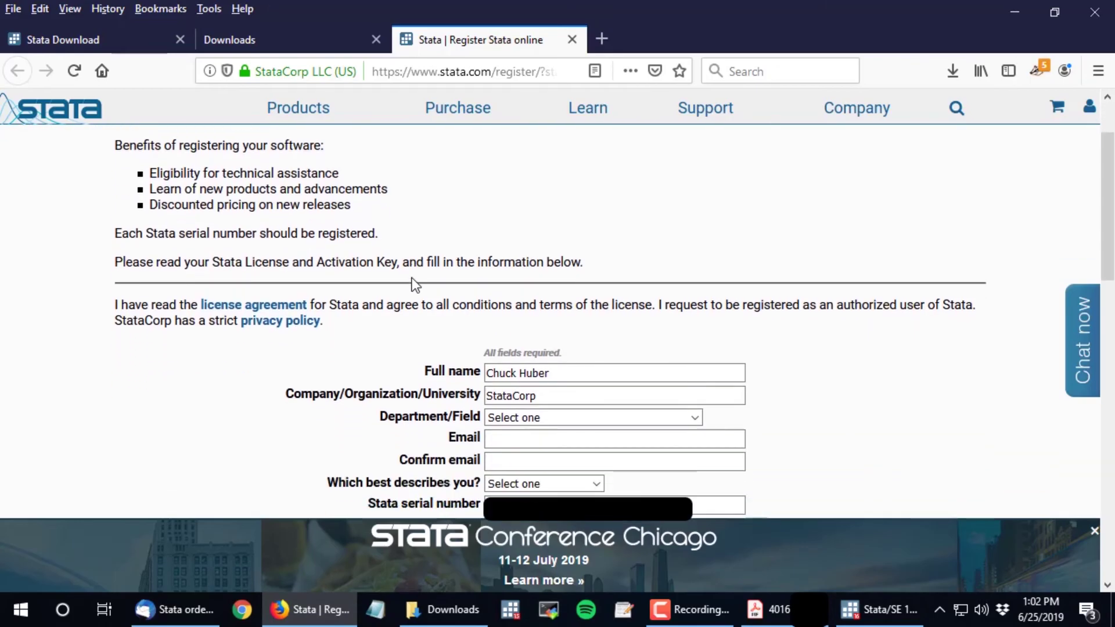
{"action": "scroll", "coordinate": [288, 286], "scroll_direction": "up", "scroll_amount": 2}
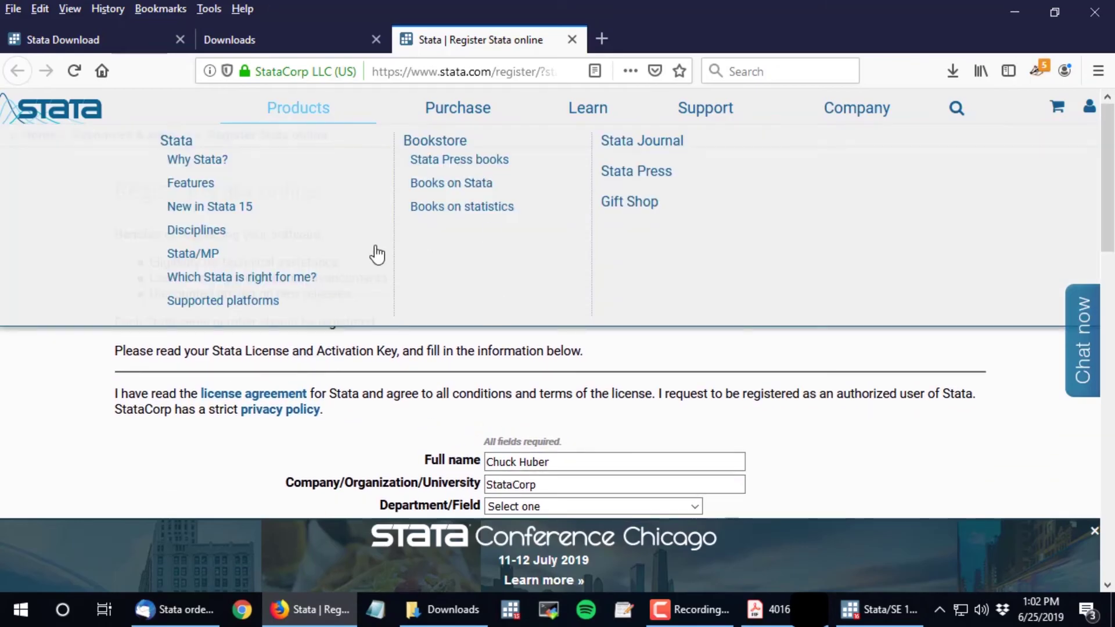
{"action": "scroll", "coordinate": [341, 390], "scroll_direction": "down", "scroll_amount": 2}
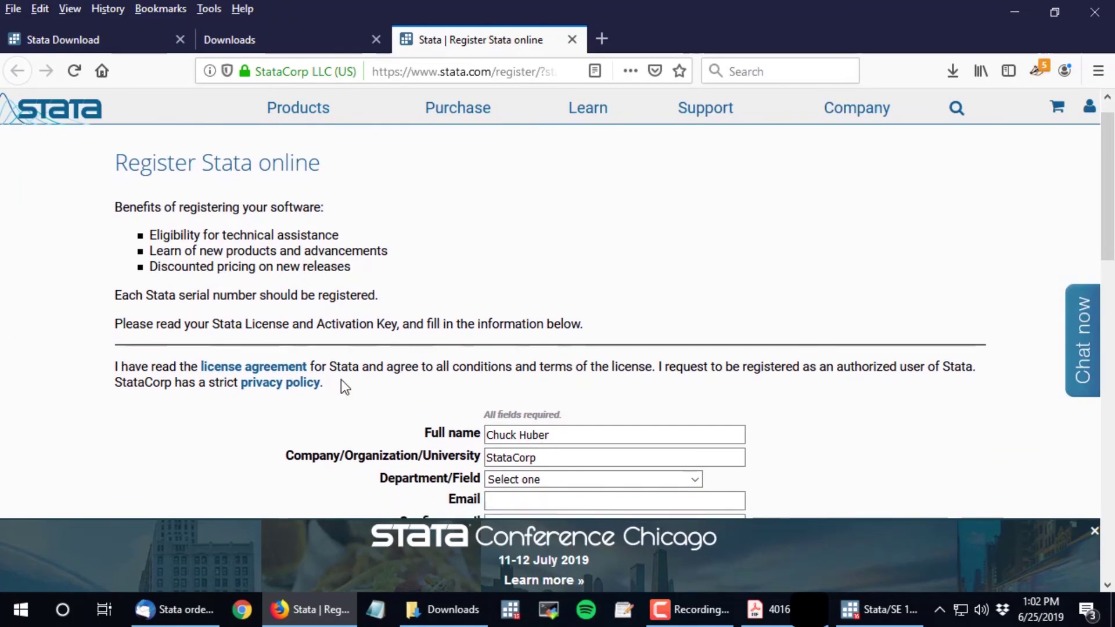
{"action": "scroll", "coordinate": [345, 366], "scroll_direction": "down", "scroll_amount": 1}
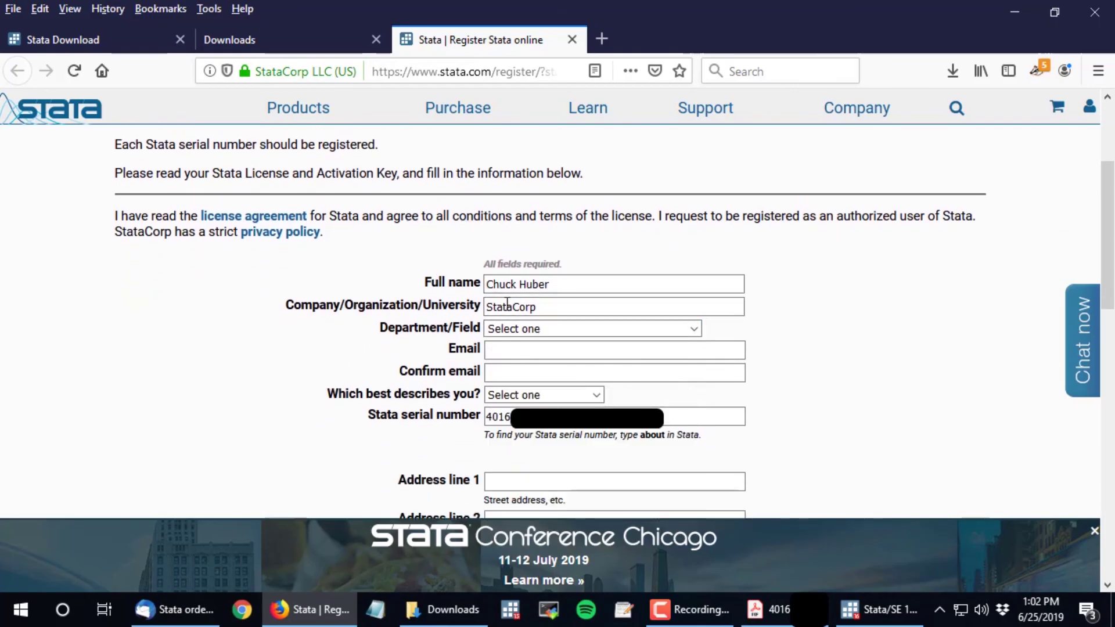
{"action": "left_click", "coordinate": [696, 328]}
{"action": "scroll", "coordinate": [624, 461], "scroll_direction": "down", "scroll_amount": 1}
{"action": "scroll", "coordinate": [625, 455], "scroll_direction": "down", "scroll_amount": 2}
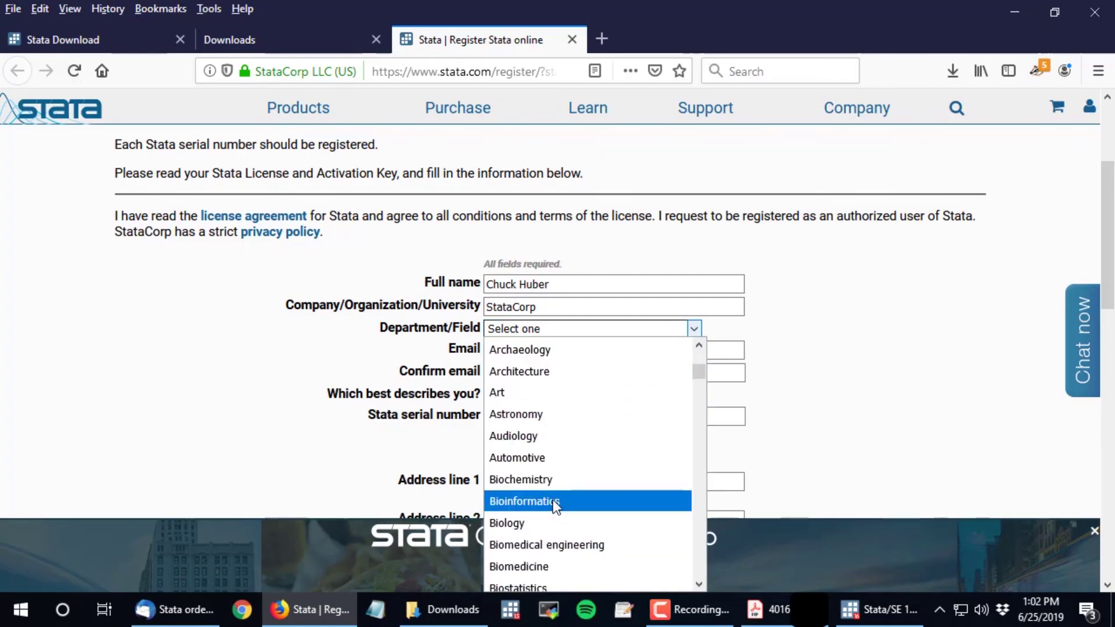
{"action": "scroll", "coordinate": [577, 494], "scroll_direction": "down", "scroll_amount": 1}
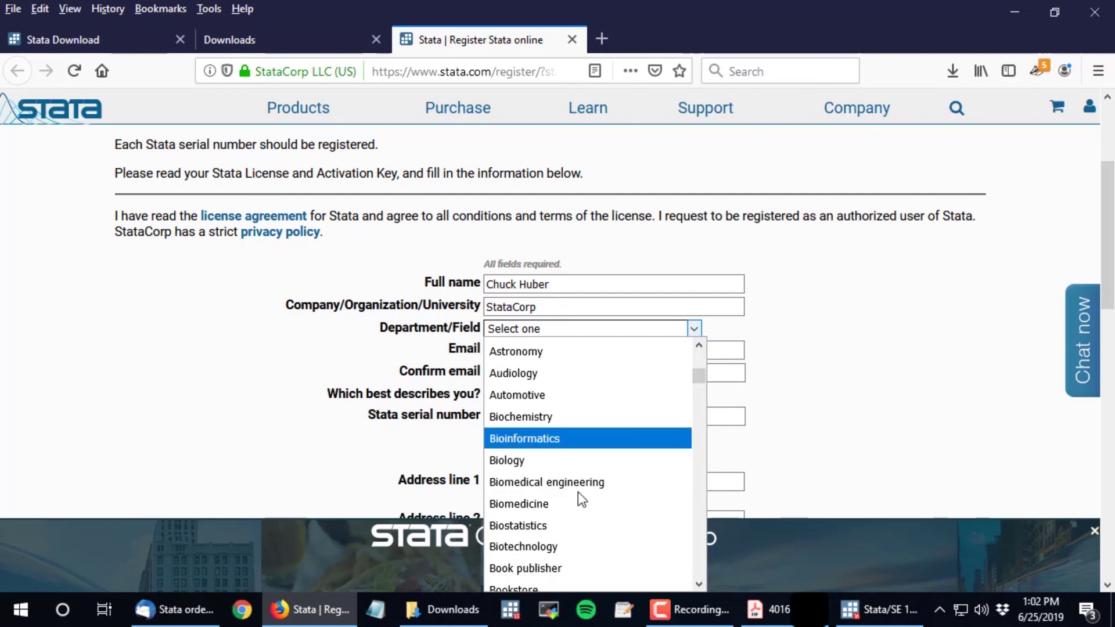
{"action": "left_click", "coordinate": [563, 526]}
- Tick the New releases and Free webinars email opt-ins and return to the Stata window
{"action": "left_click", "coordinate": [507, 353]}
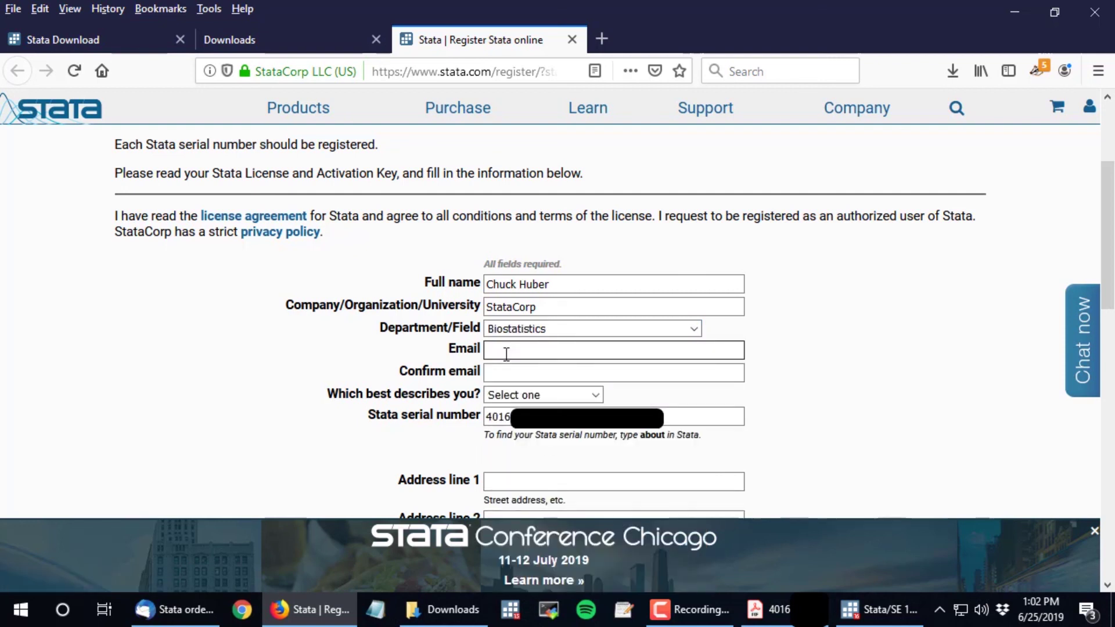
{"action": "left_click", "coordinate": [454, 373]}
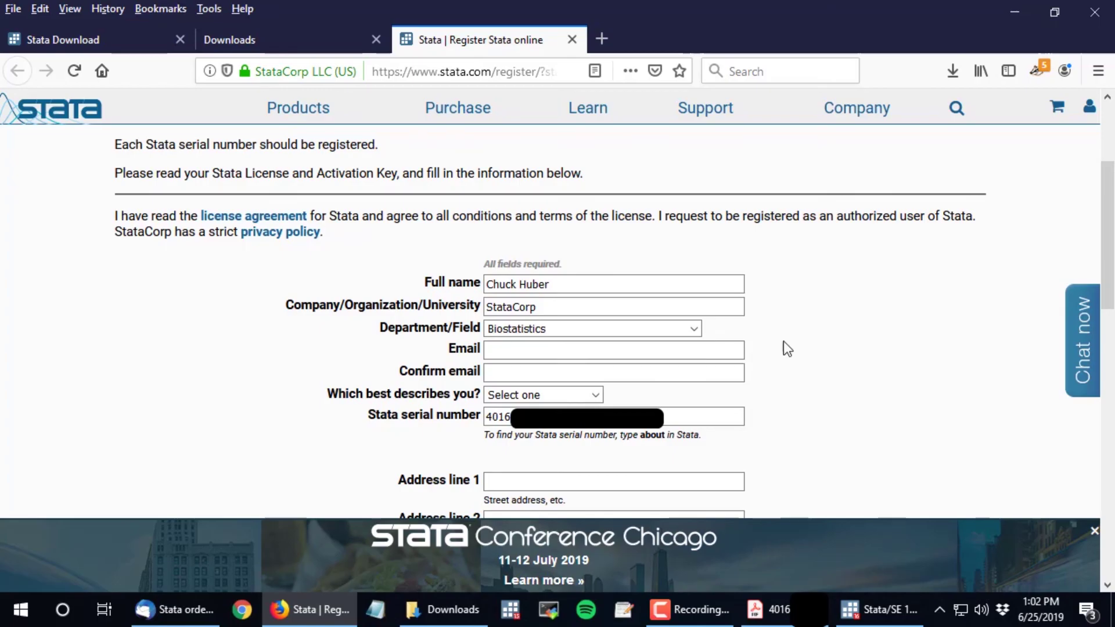
{"action": "scroll", "coordinate": [811, 315], "scroll_direction": "down", "scroll_amount": 4}
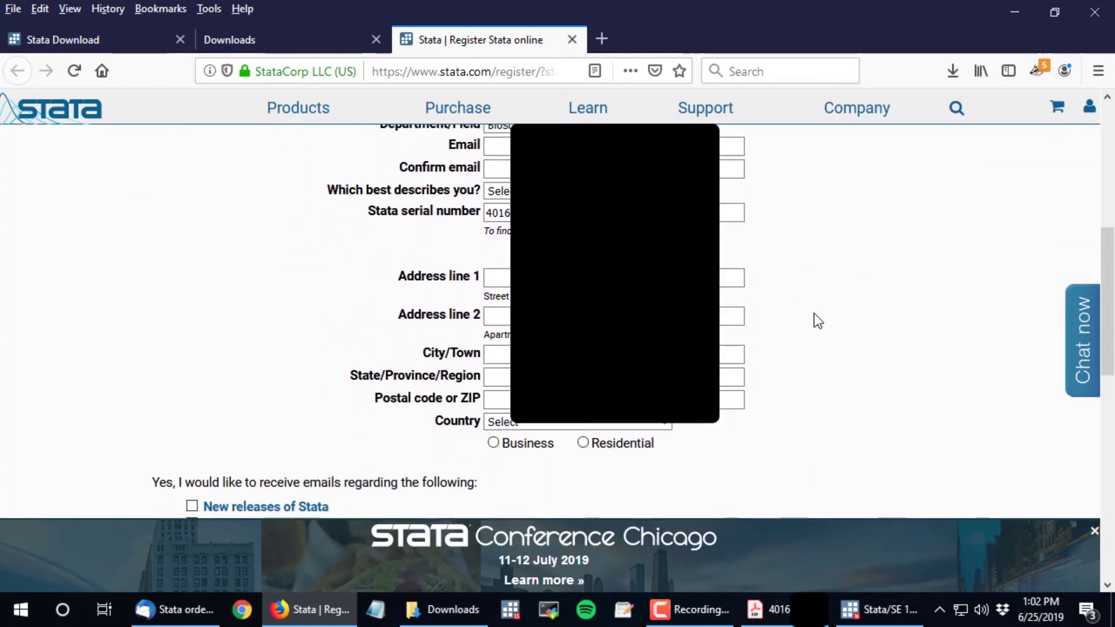
{"action": "scroll", "coordinate": [814, 321], "scroll_direction": "down", "scroll_amount": 2}
{"action": "scroll", "coordinate": [816, 320], "scroll_direction": "down", "scroll_amount": 1}
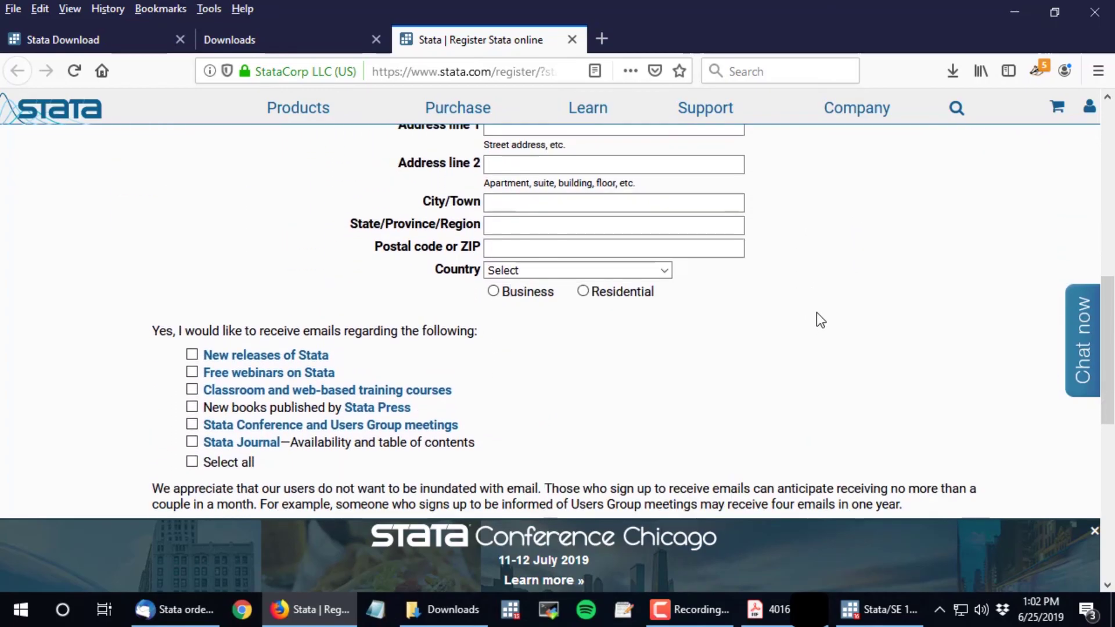
{"action": "scroll", "coordinate": [817, 320], "scroll_direction": "down", "scroll_amount": 1}
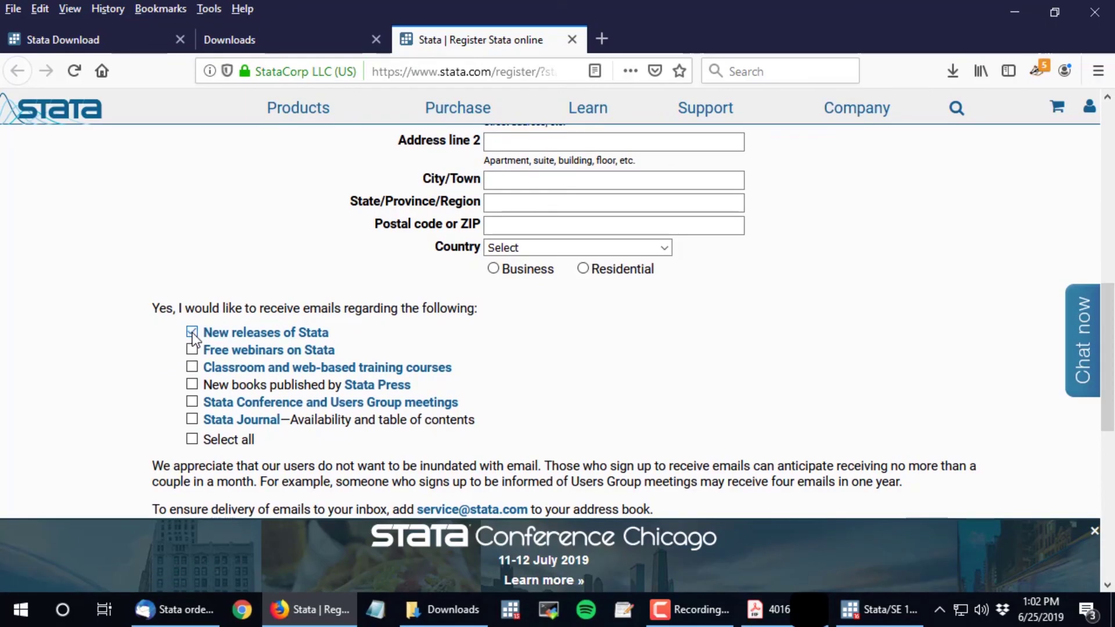
{"action": "left_click", "coordinate": [189, 348]}
{"action": "scroll", "coordinate": [126, 349], "scroll_direction": "down", "scroll_amount": 3}
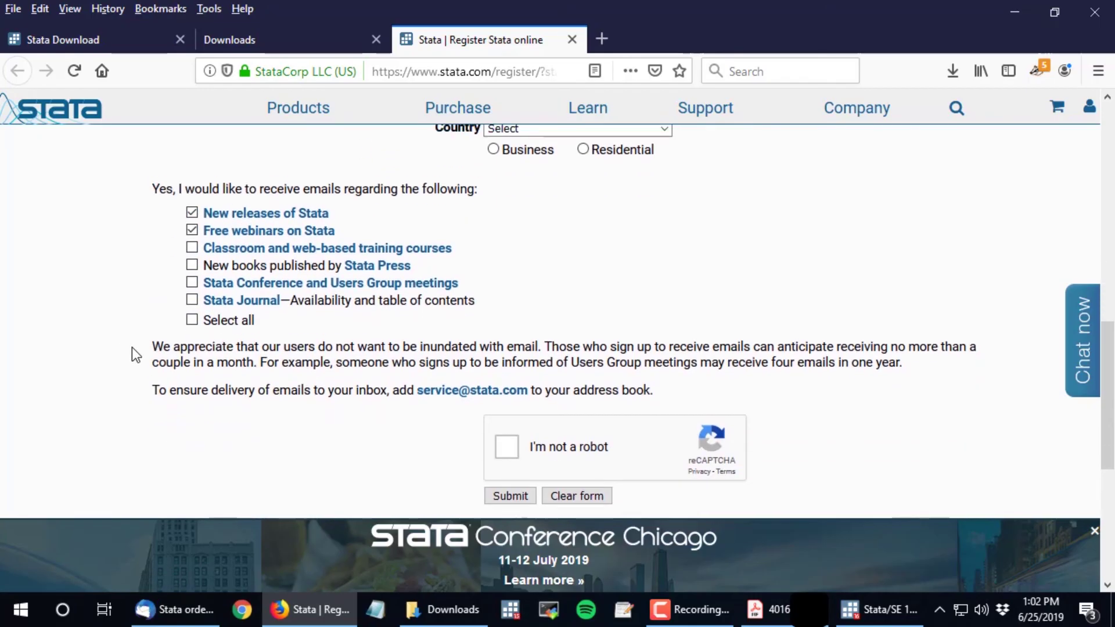
{"action": "scroll", "coordinate": [146, 366], "scroll_direction": "up", "scroll_amount": 2}
{"action": "scroll", "coordinate": [149, 365], "scroll_direction": "up", "scroll_amount": 5}
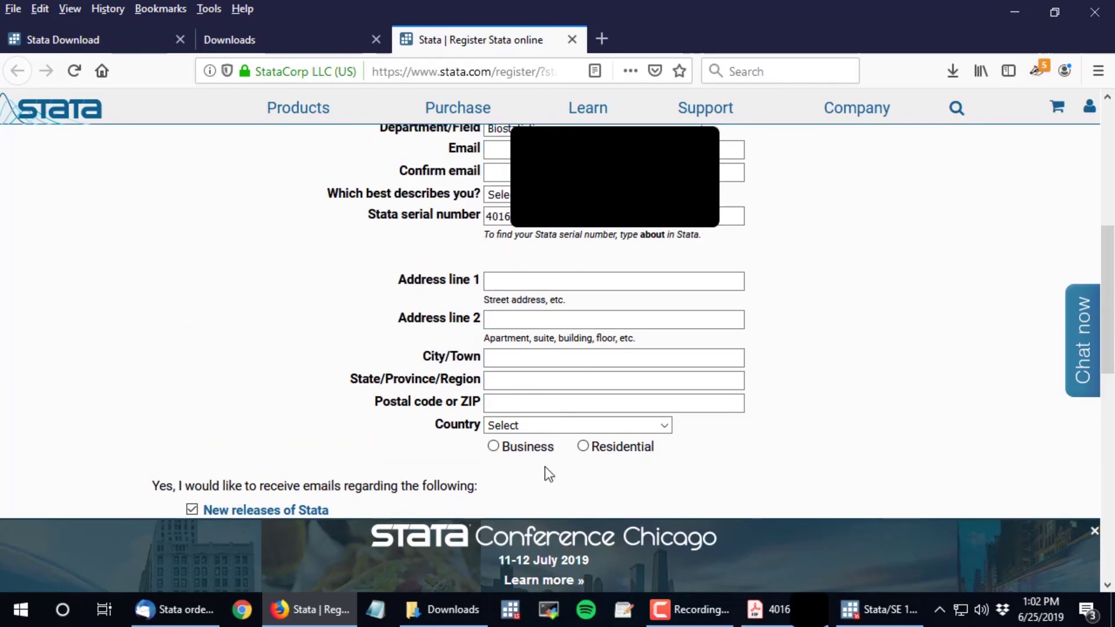
{"action": "left_click", "coordinate": [881, 608]}
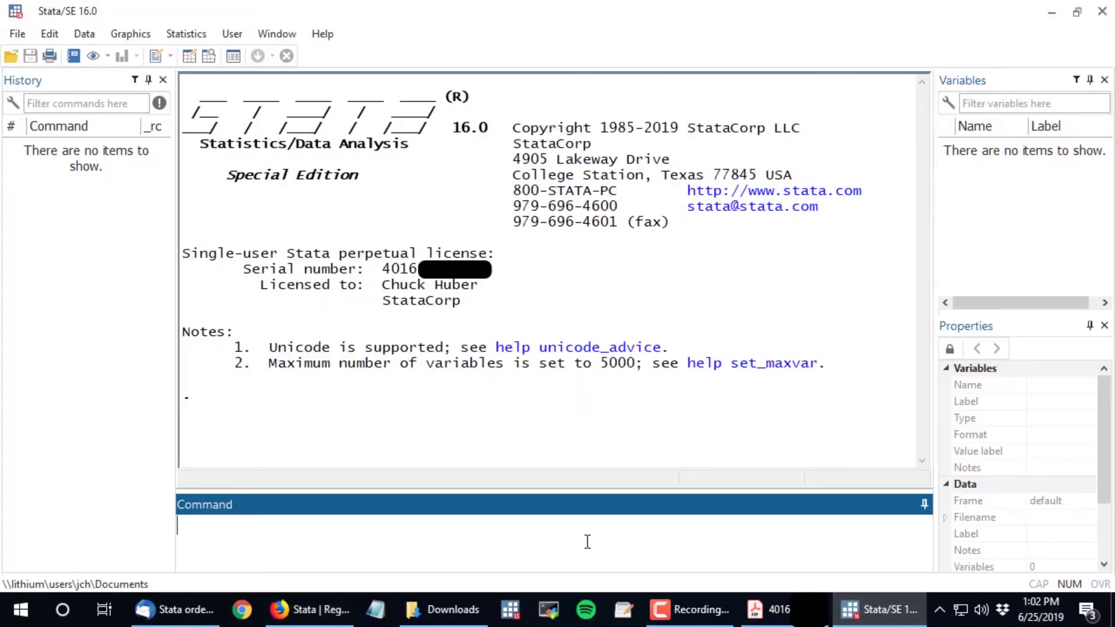